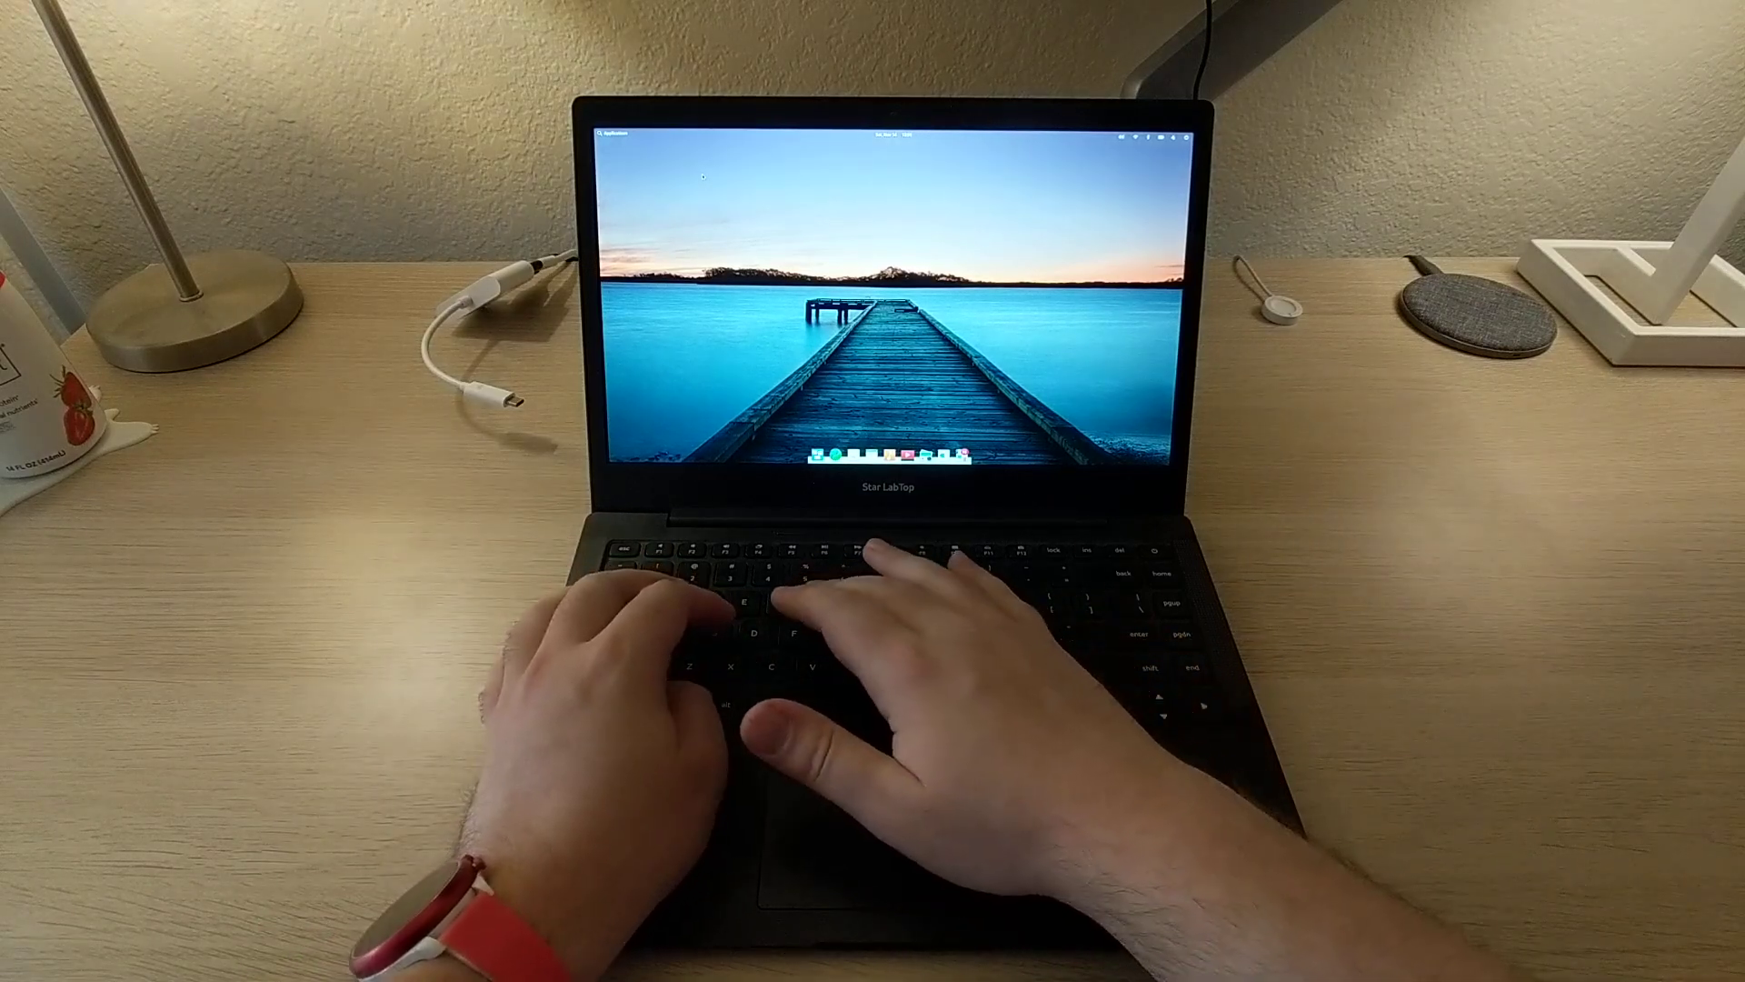
Install io.elementary.initial-setup with sudo apt, entering the password, then clear the terminal
key("ctrl+alt+t")
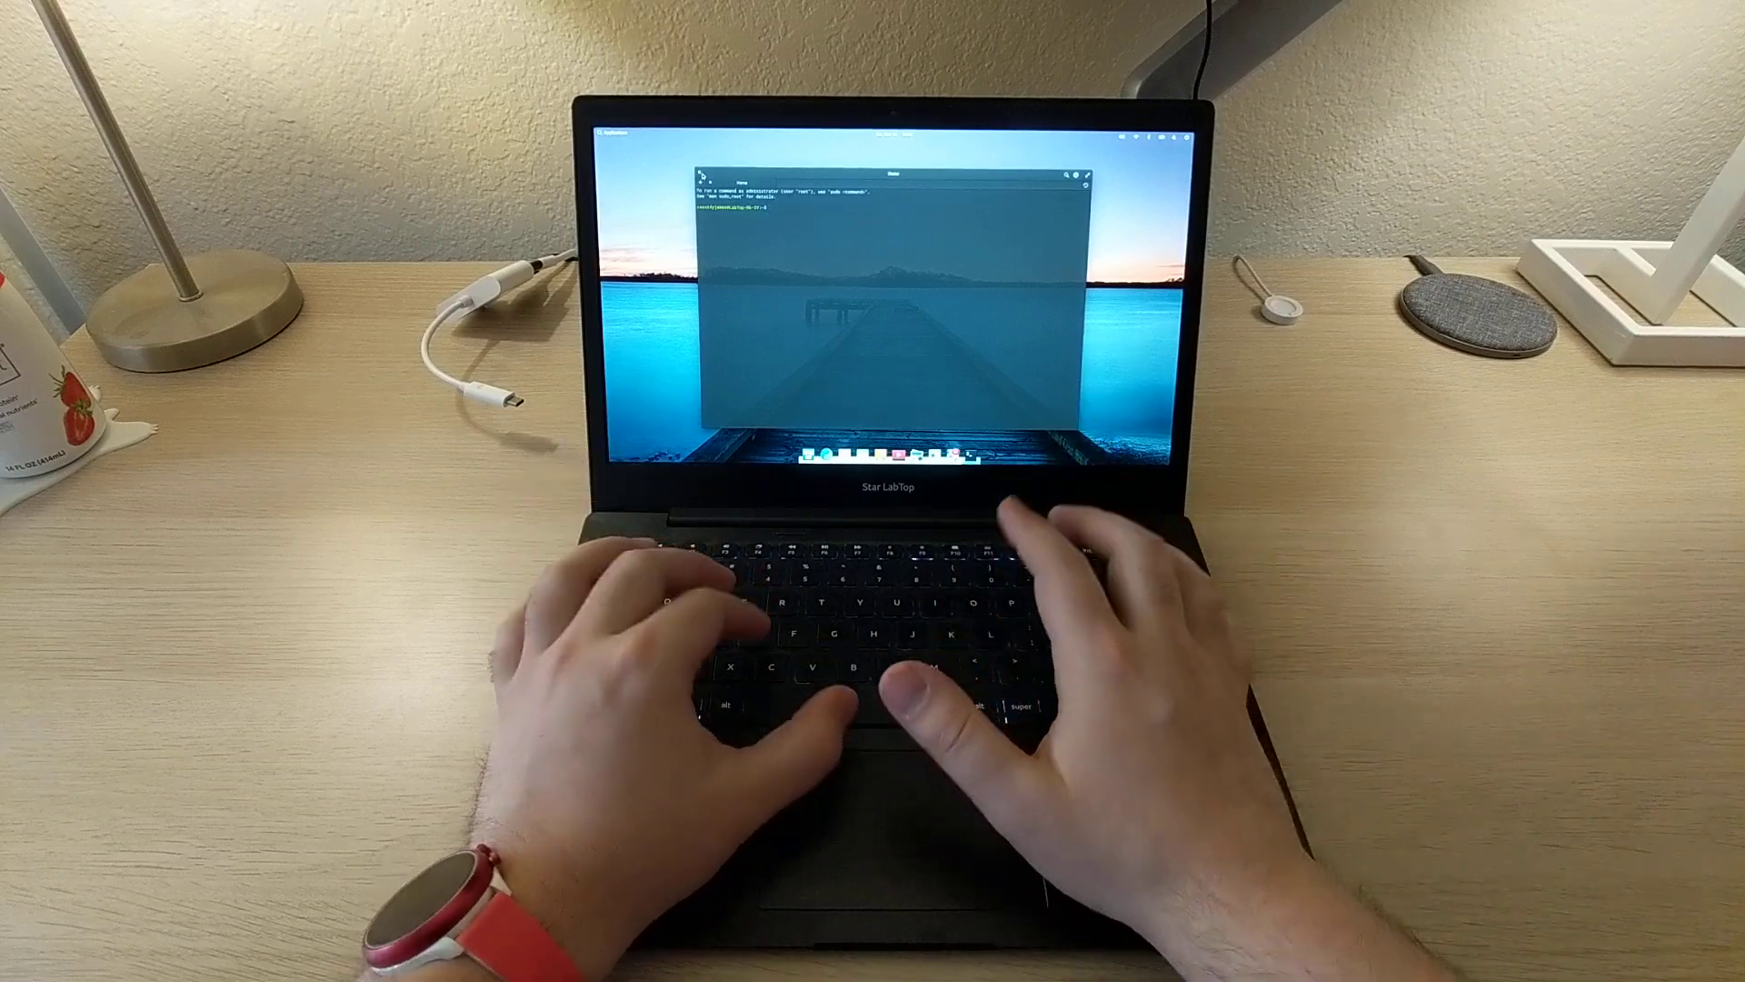
type("sudo ")
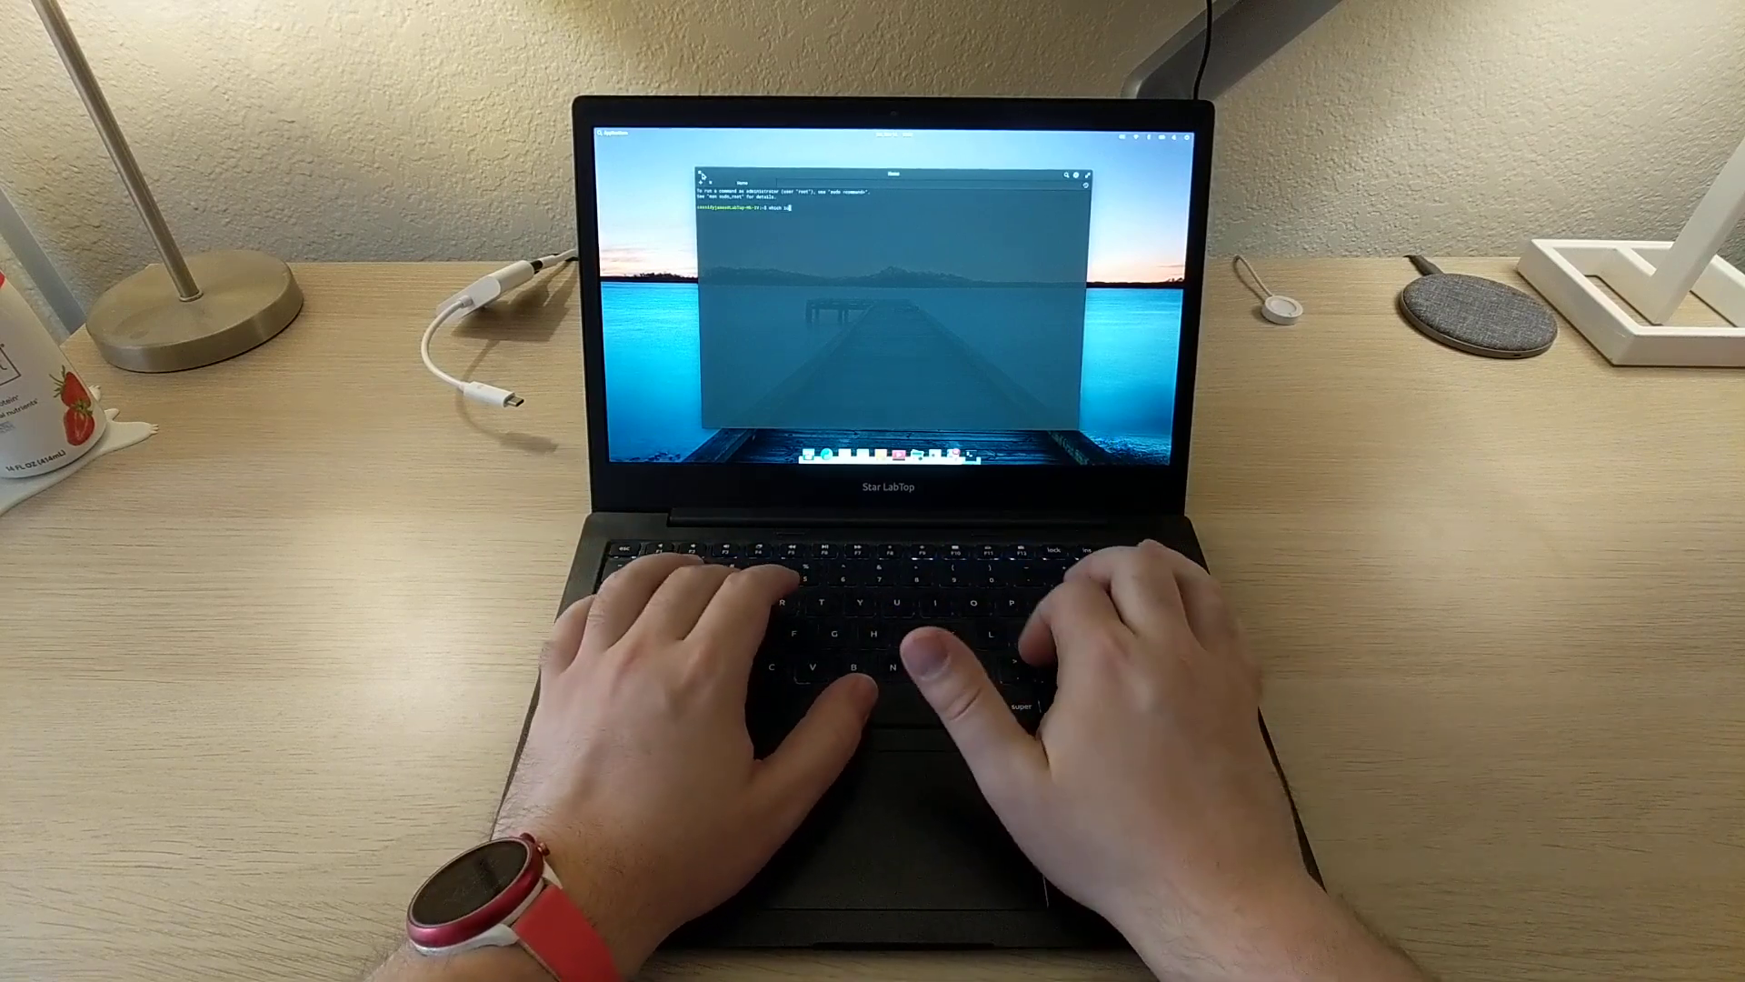
type("apt in")
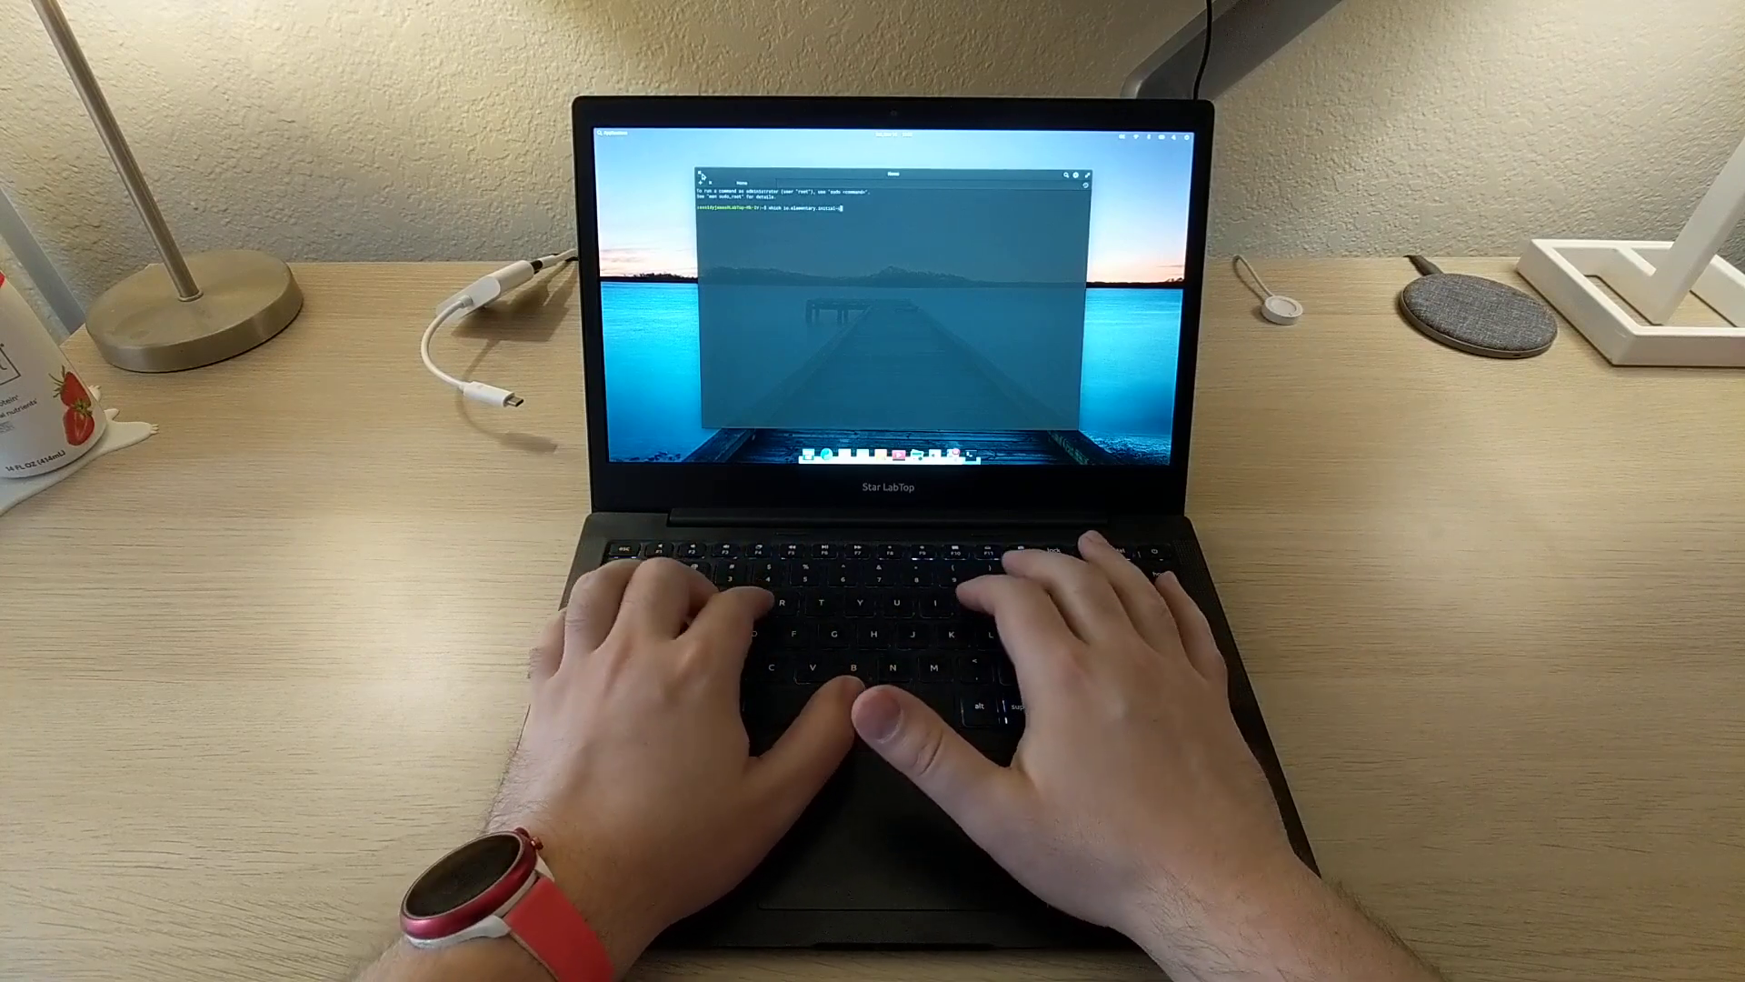
key("Return")
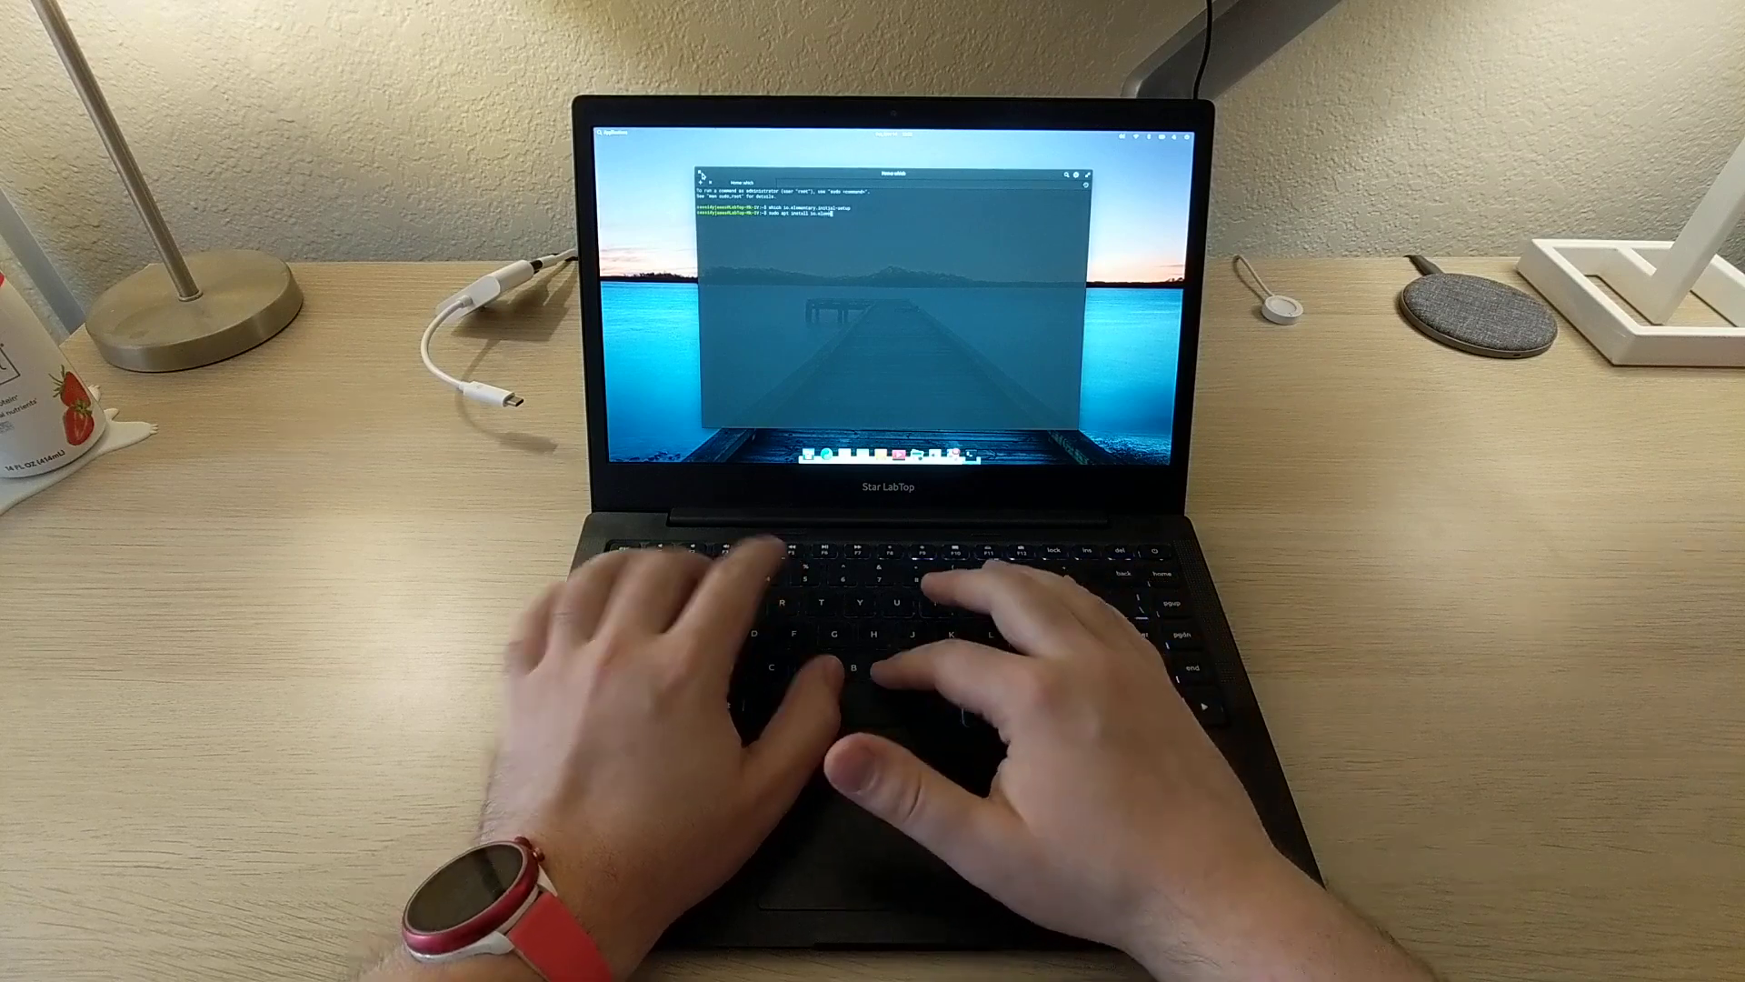
key("Return")
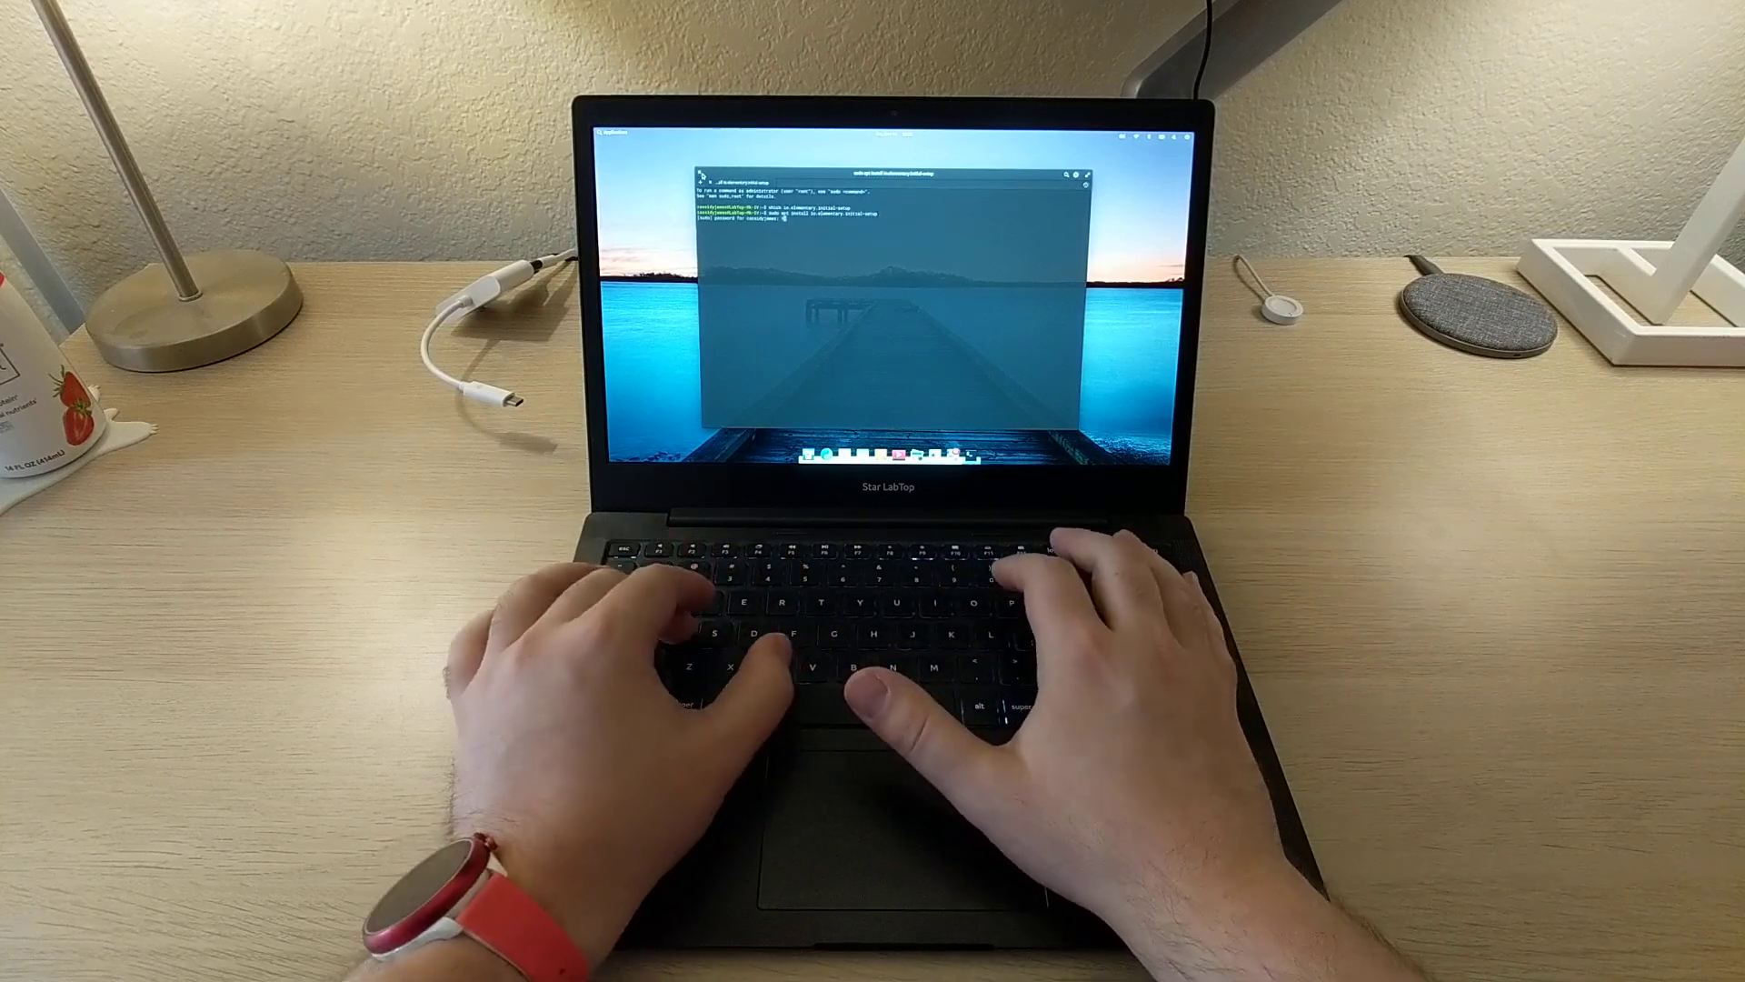
key("Return")
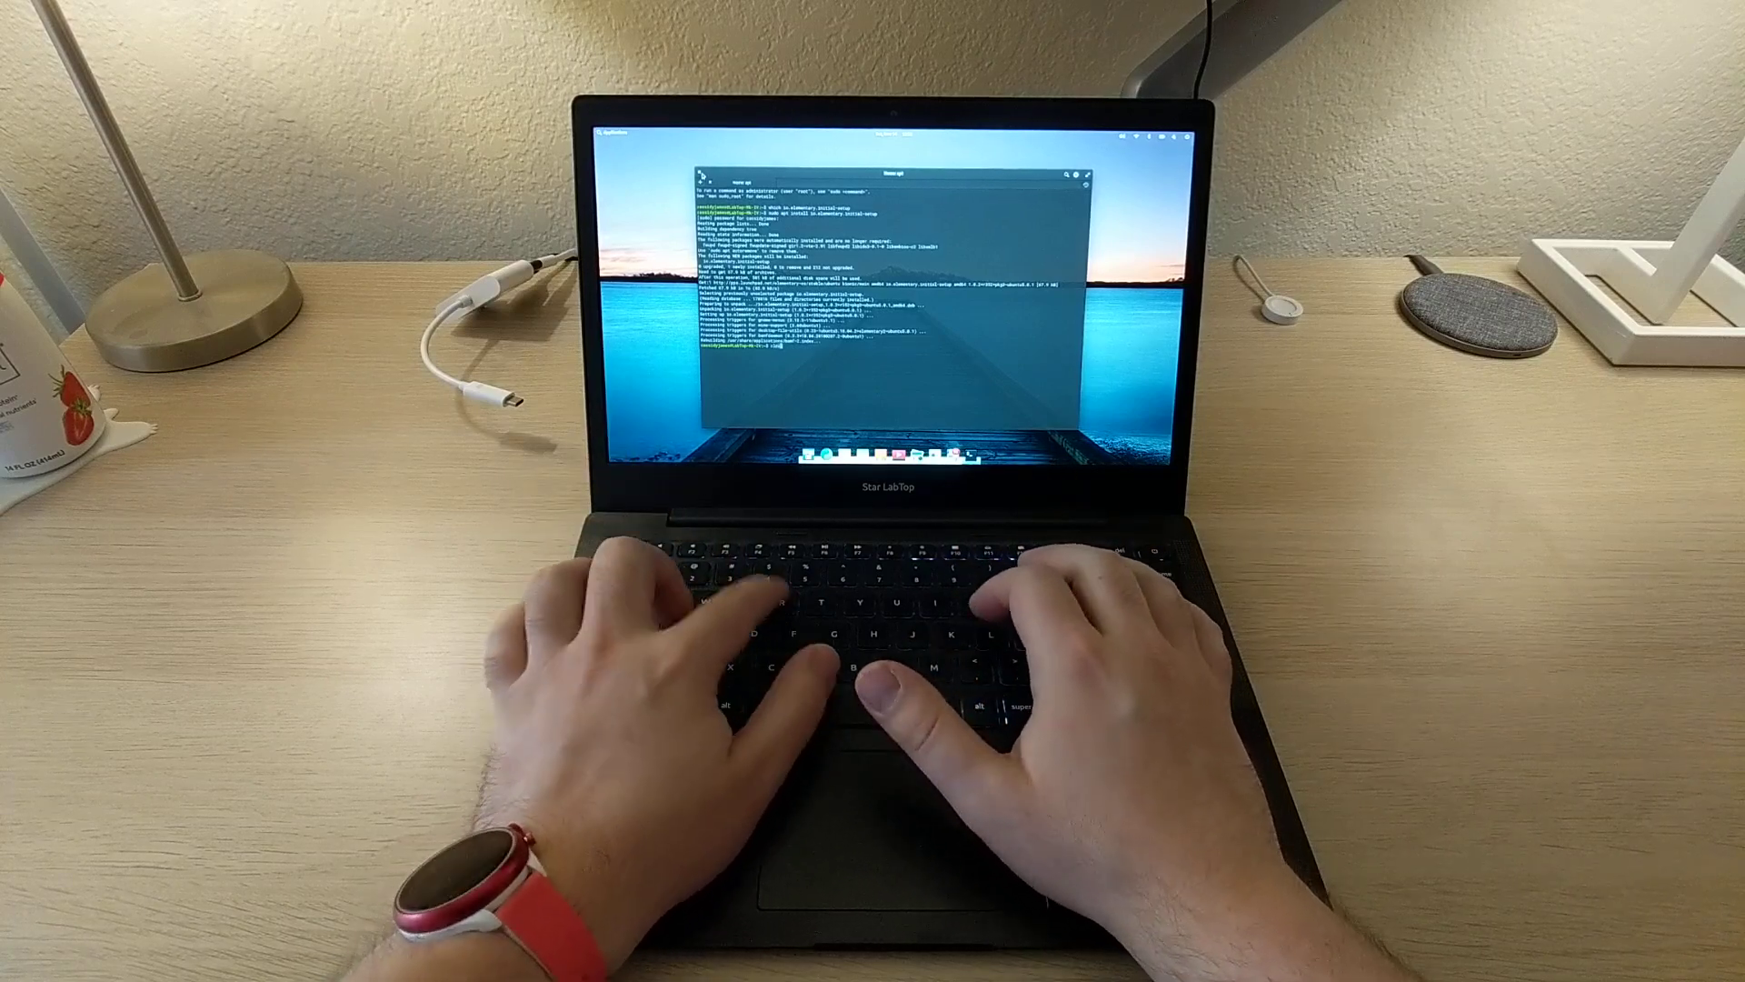
key("ctrl+l")
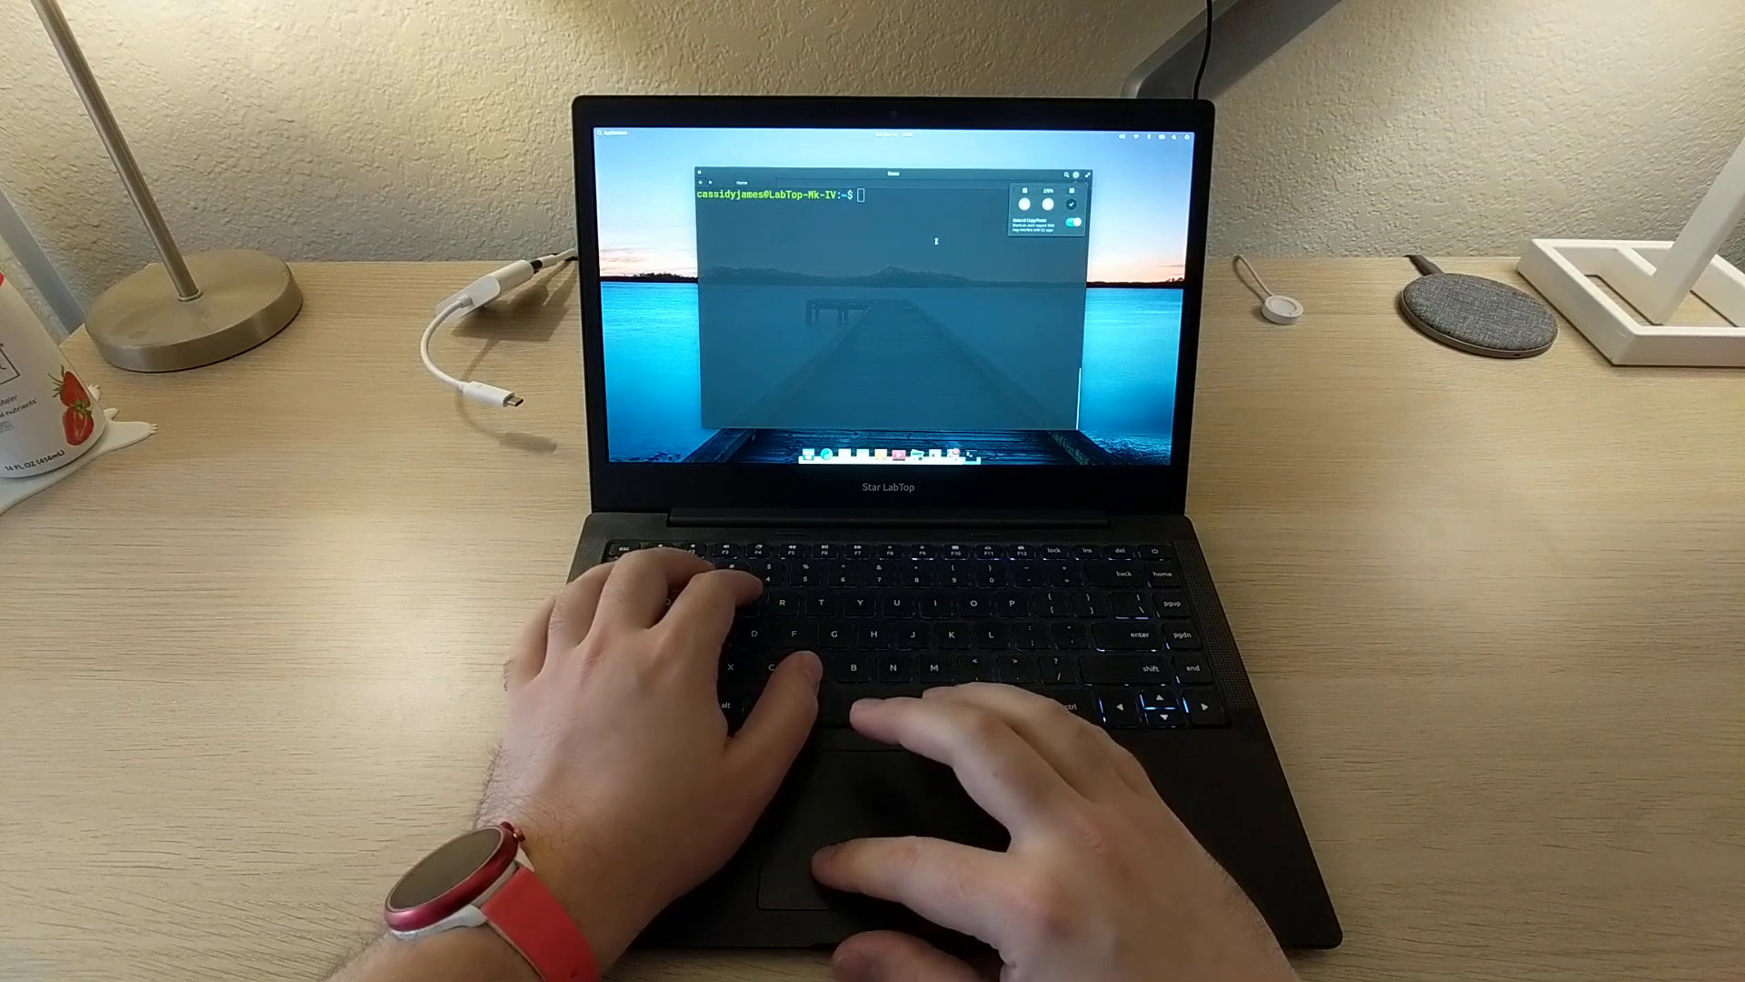
type("sudo ")
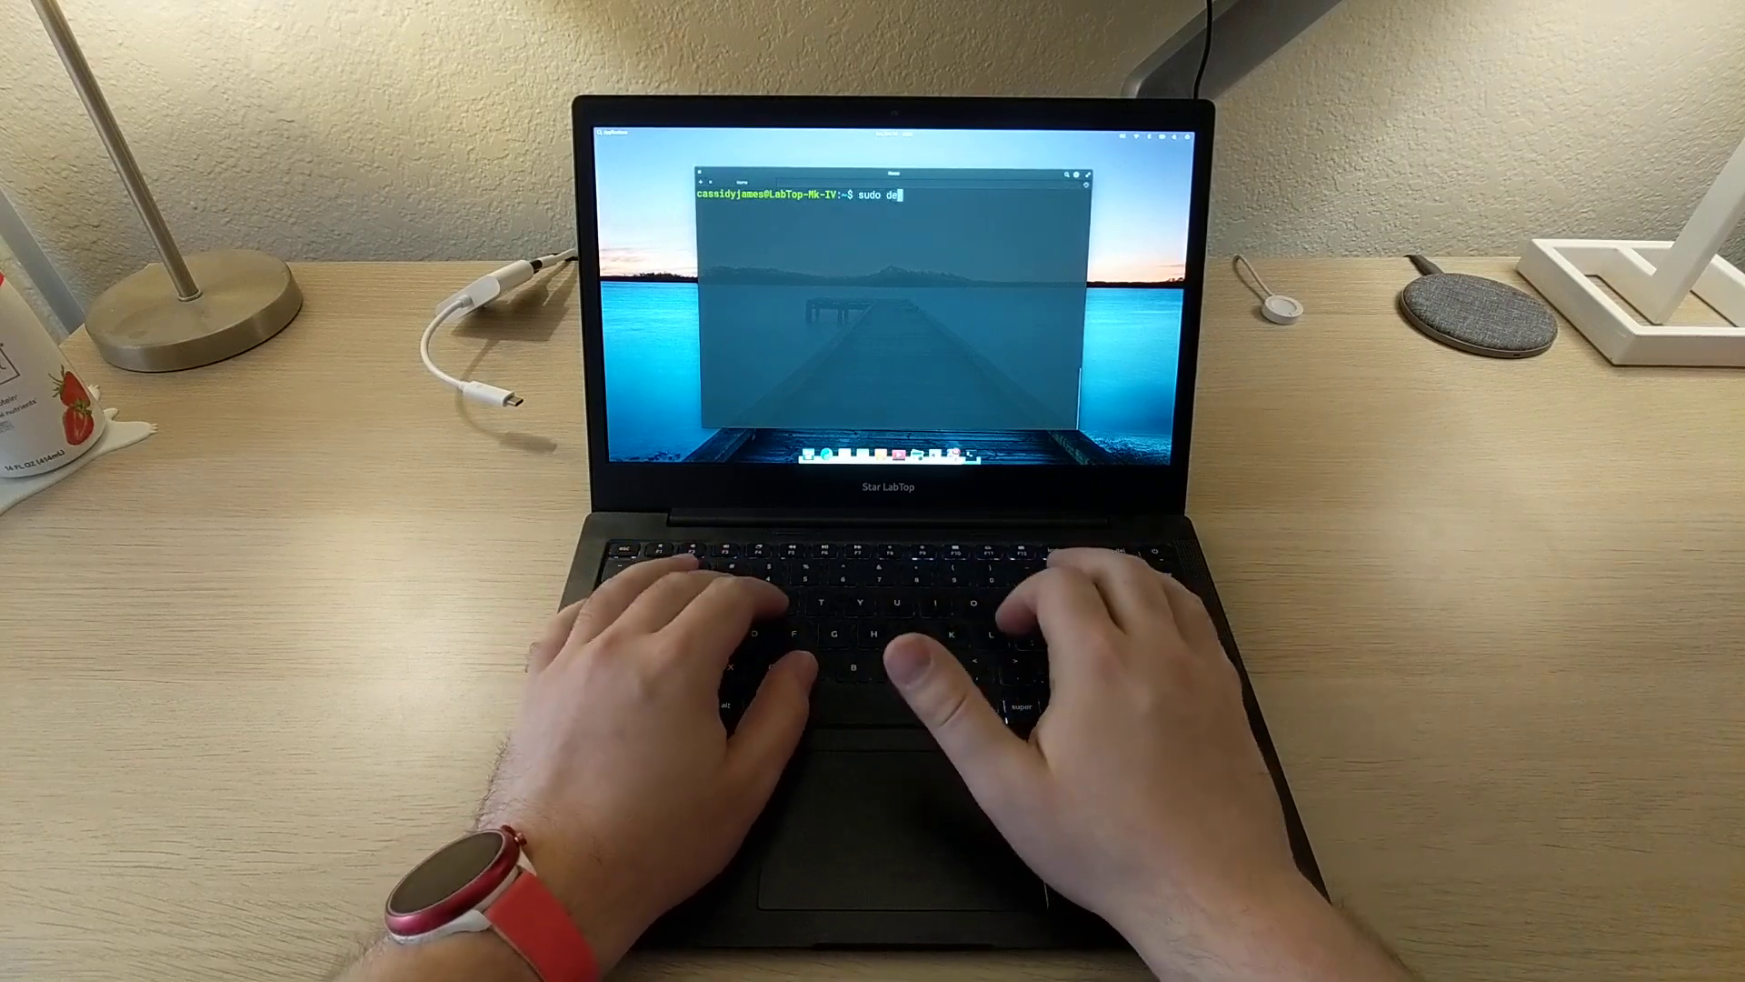
type("userdel ")
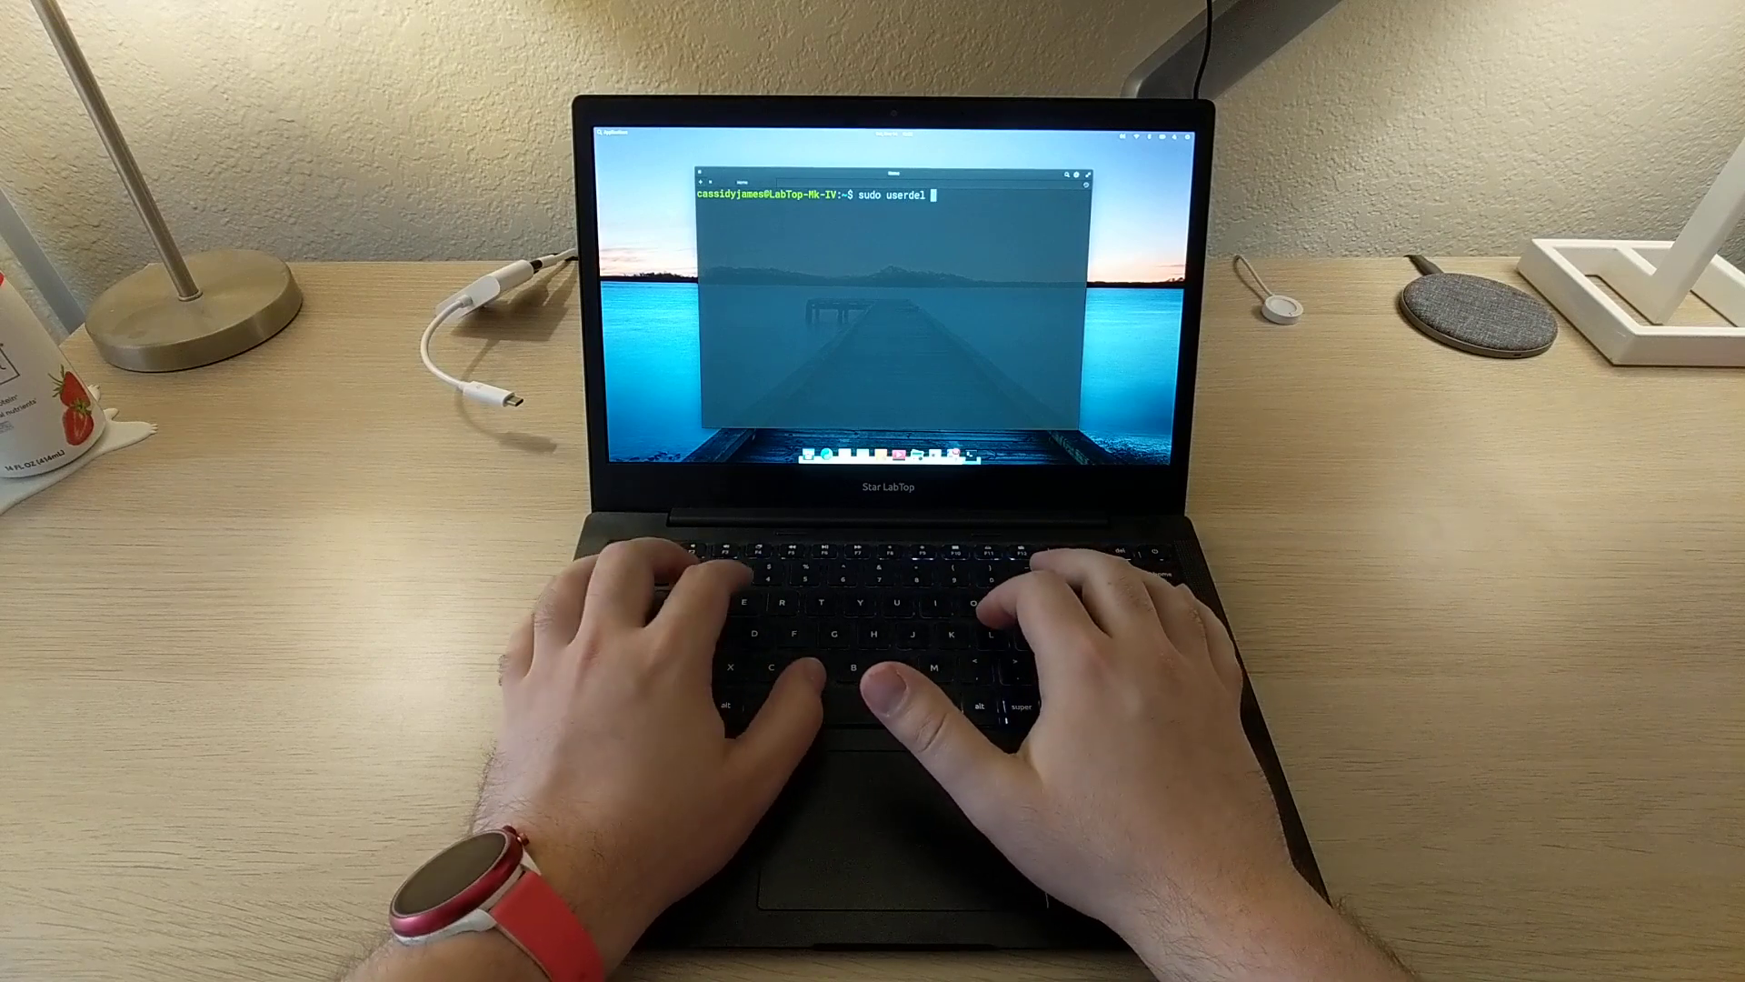
type("--help")
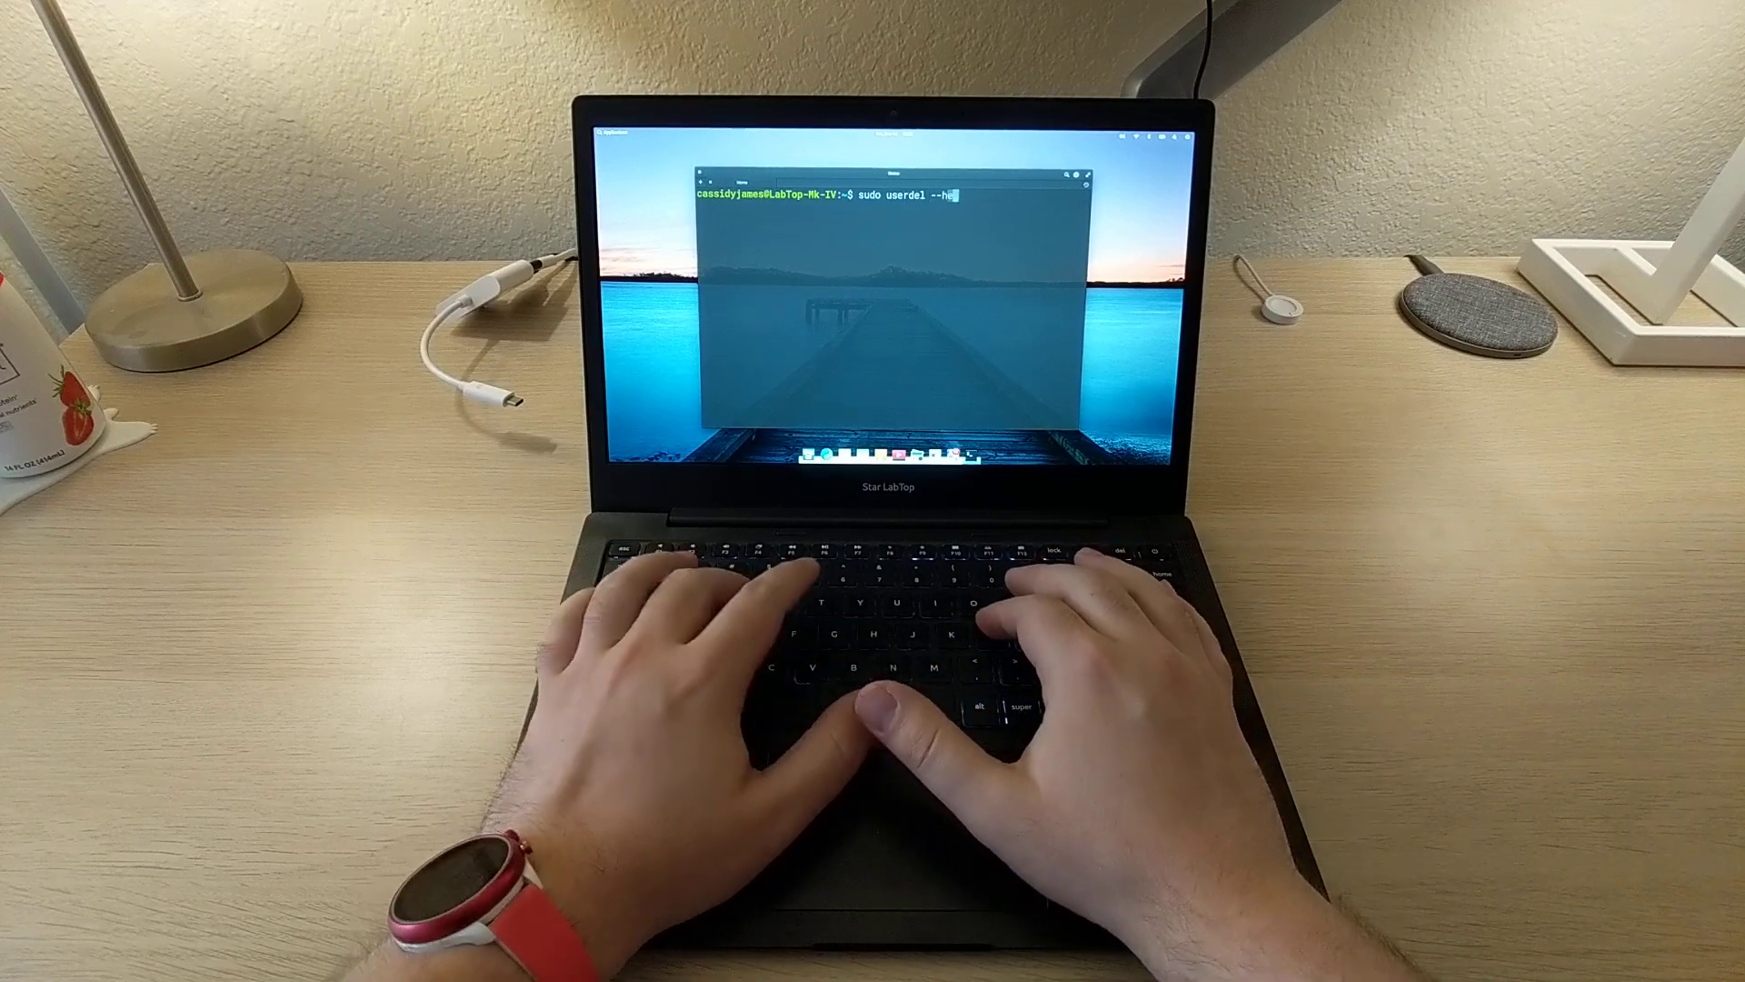
Force-delete the current user account from the terminal and close it
key("Return")
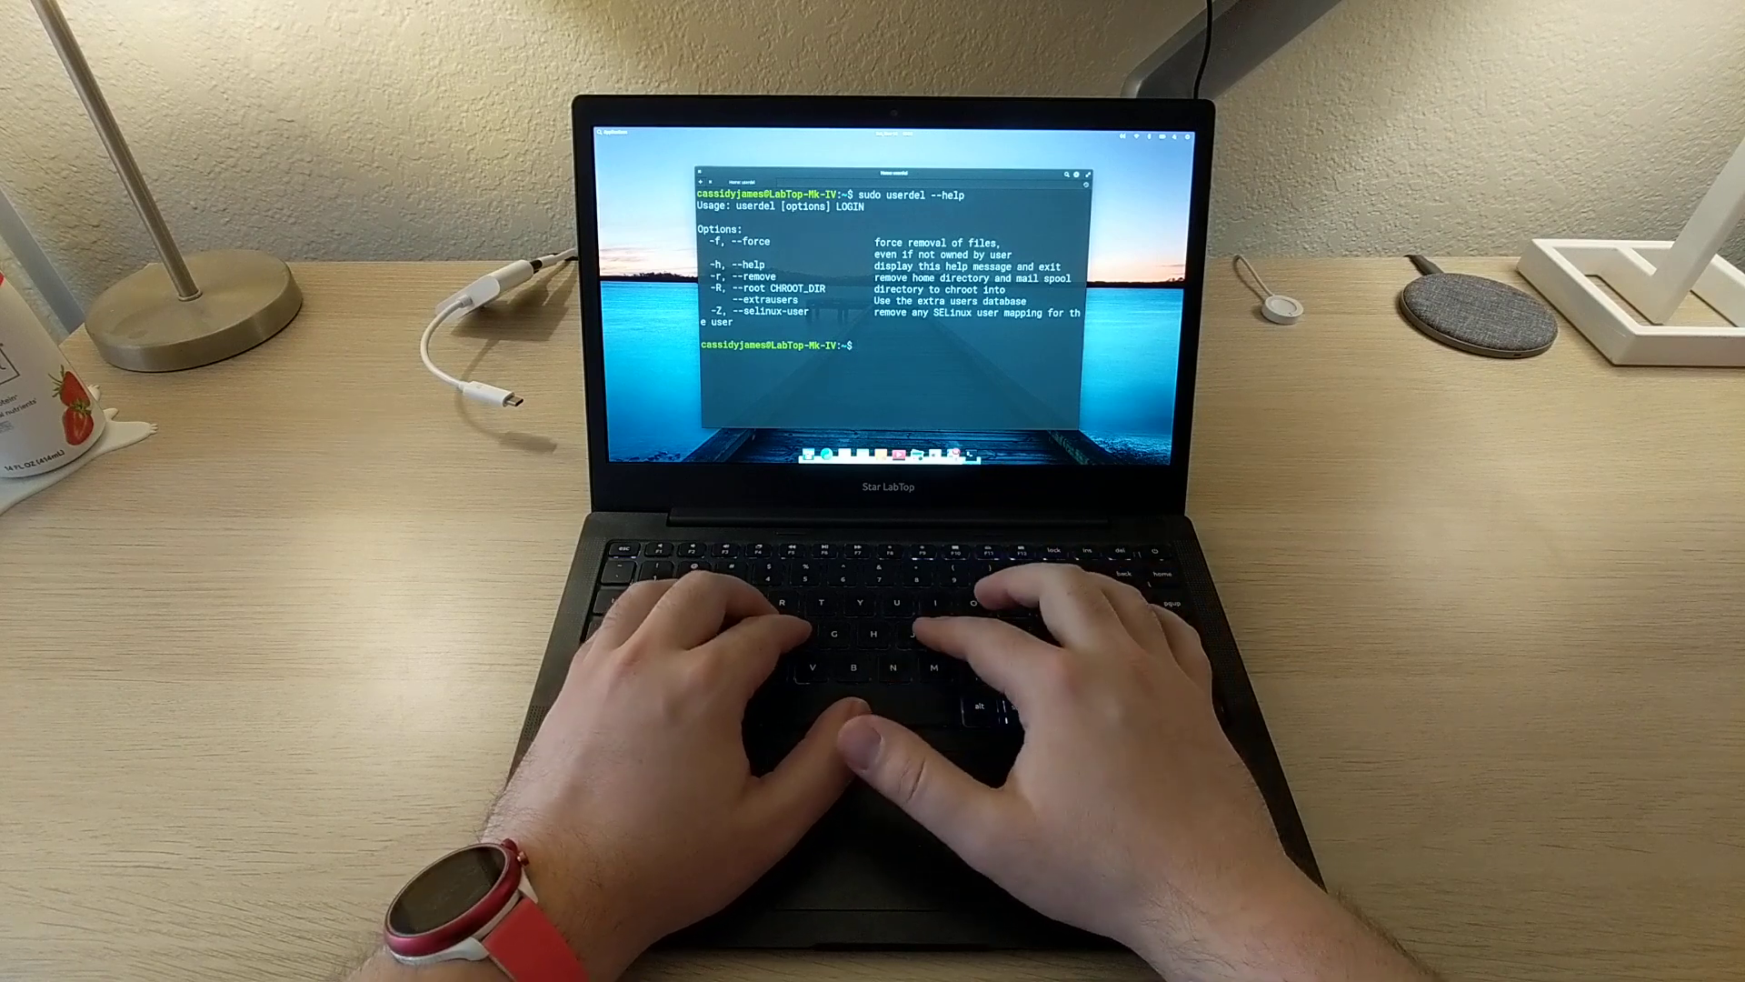
type("sudo ")
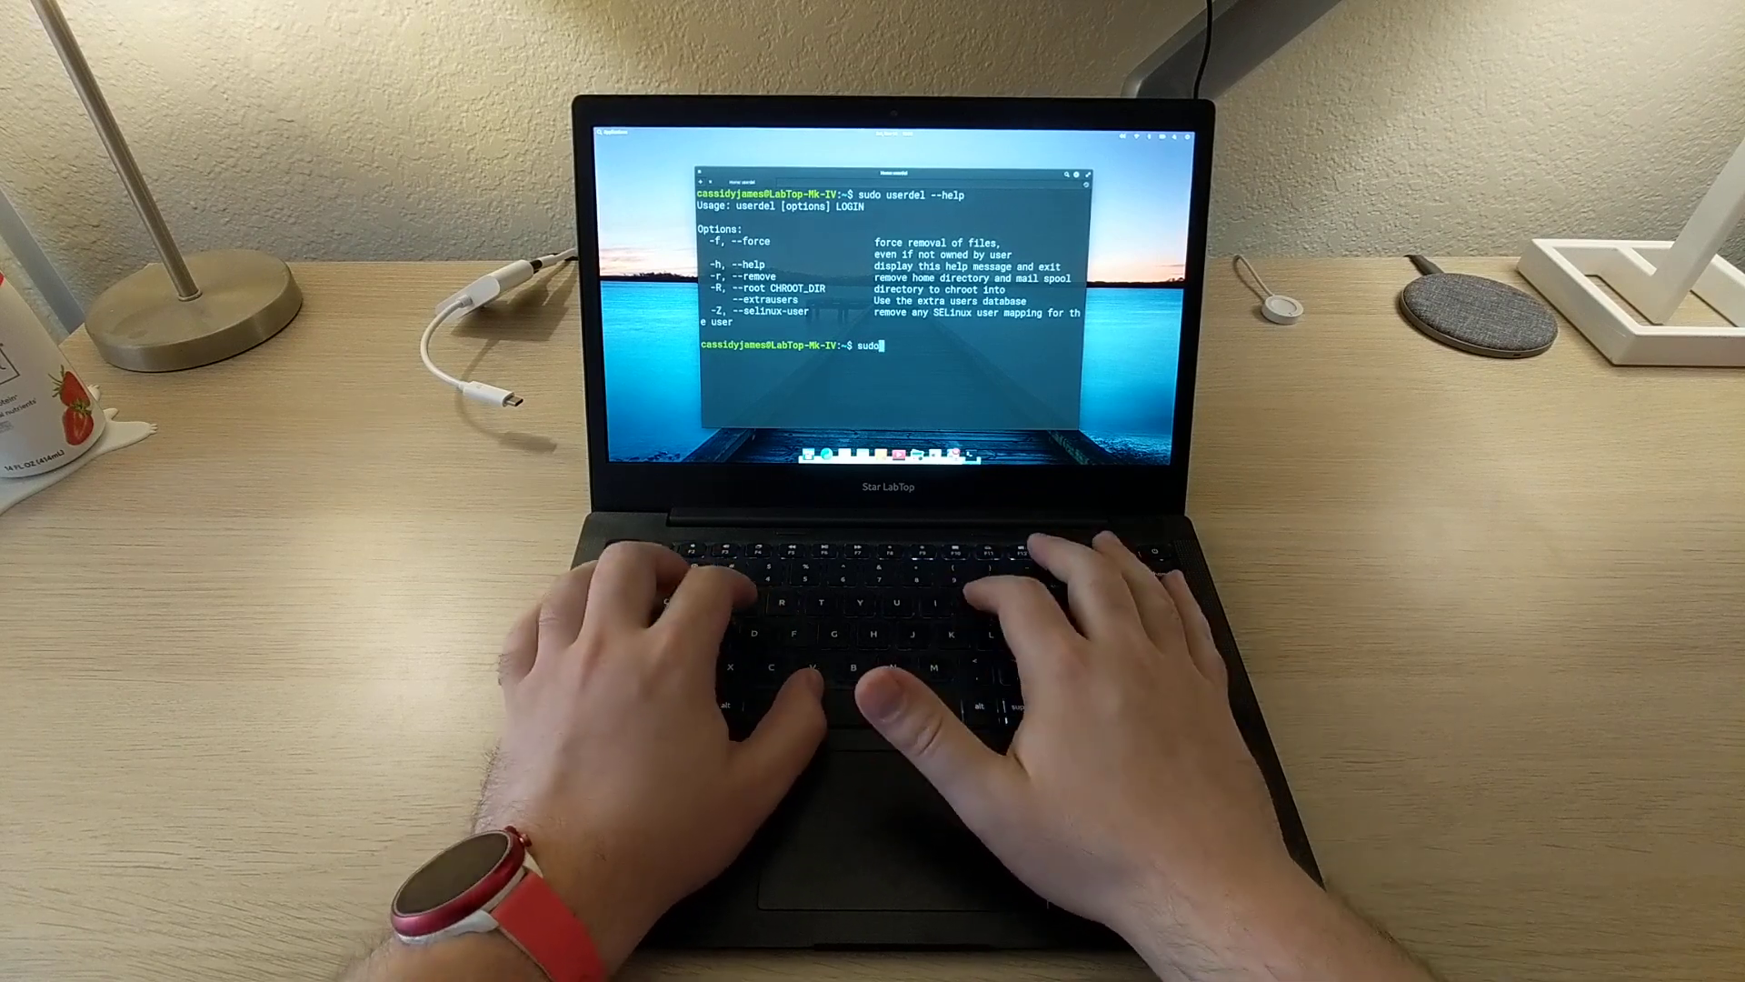
type("userdel -fr")
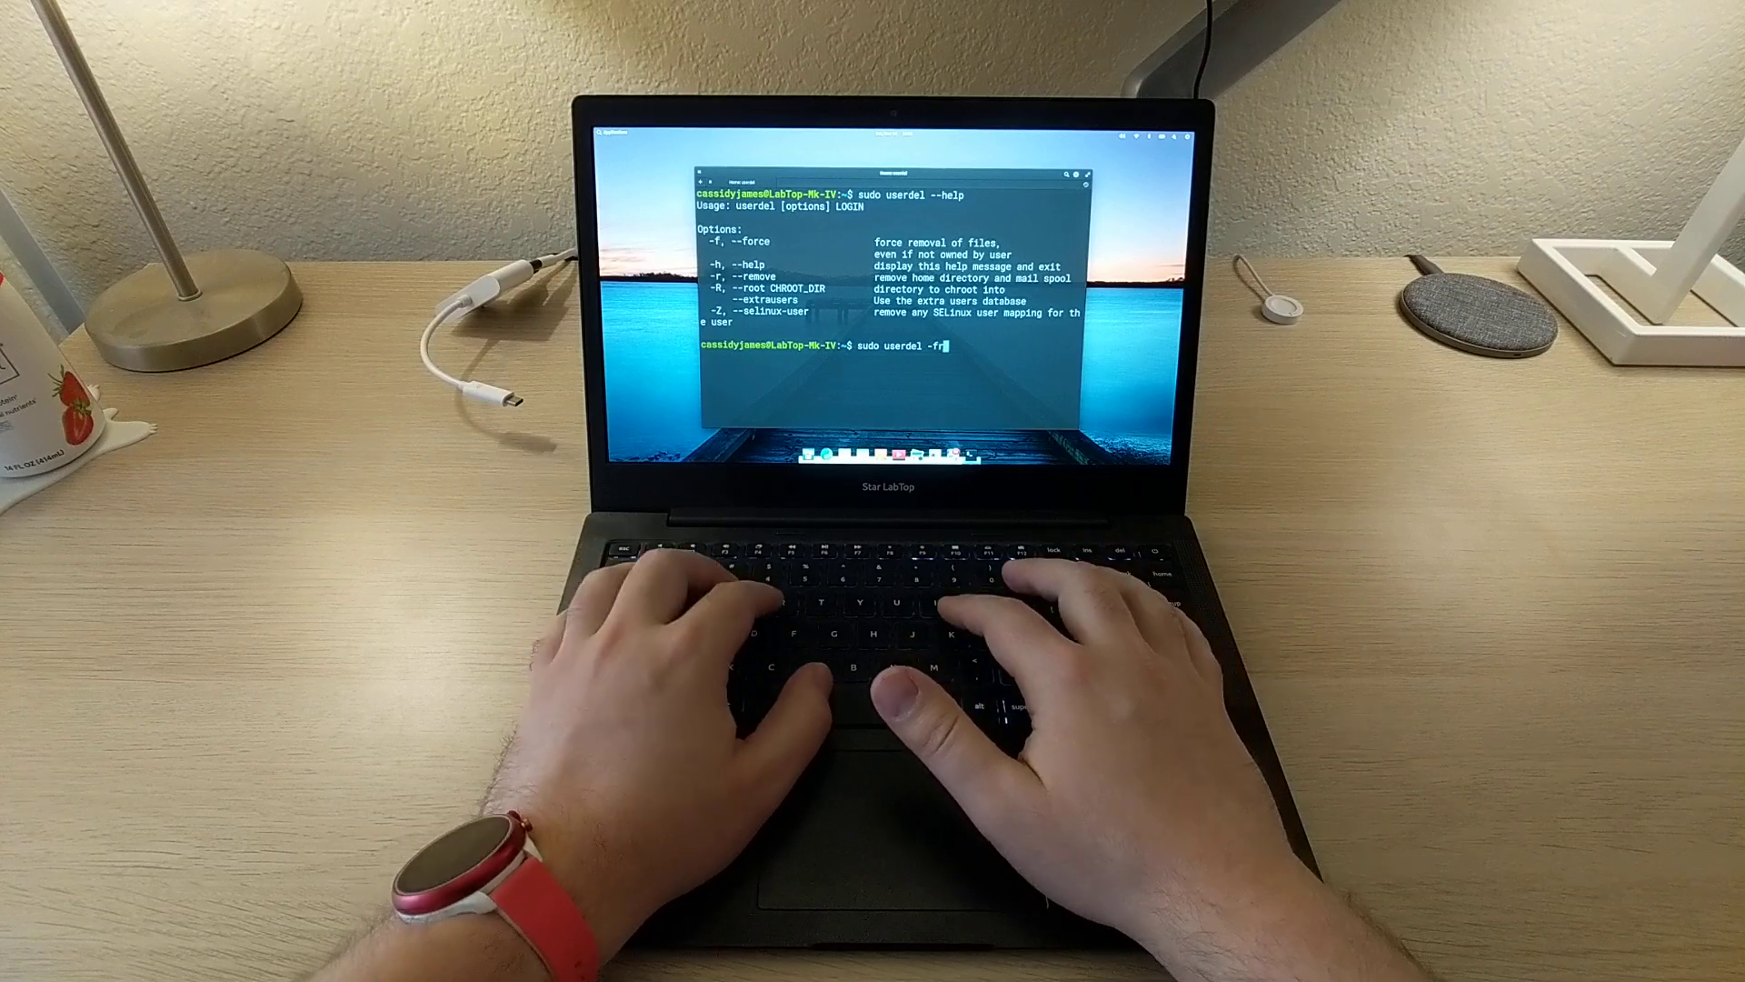
type("cassid")
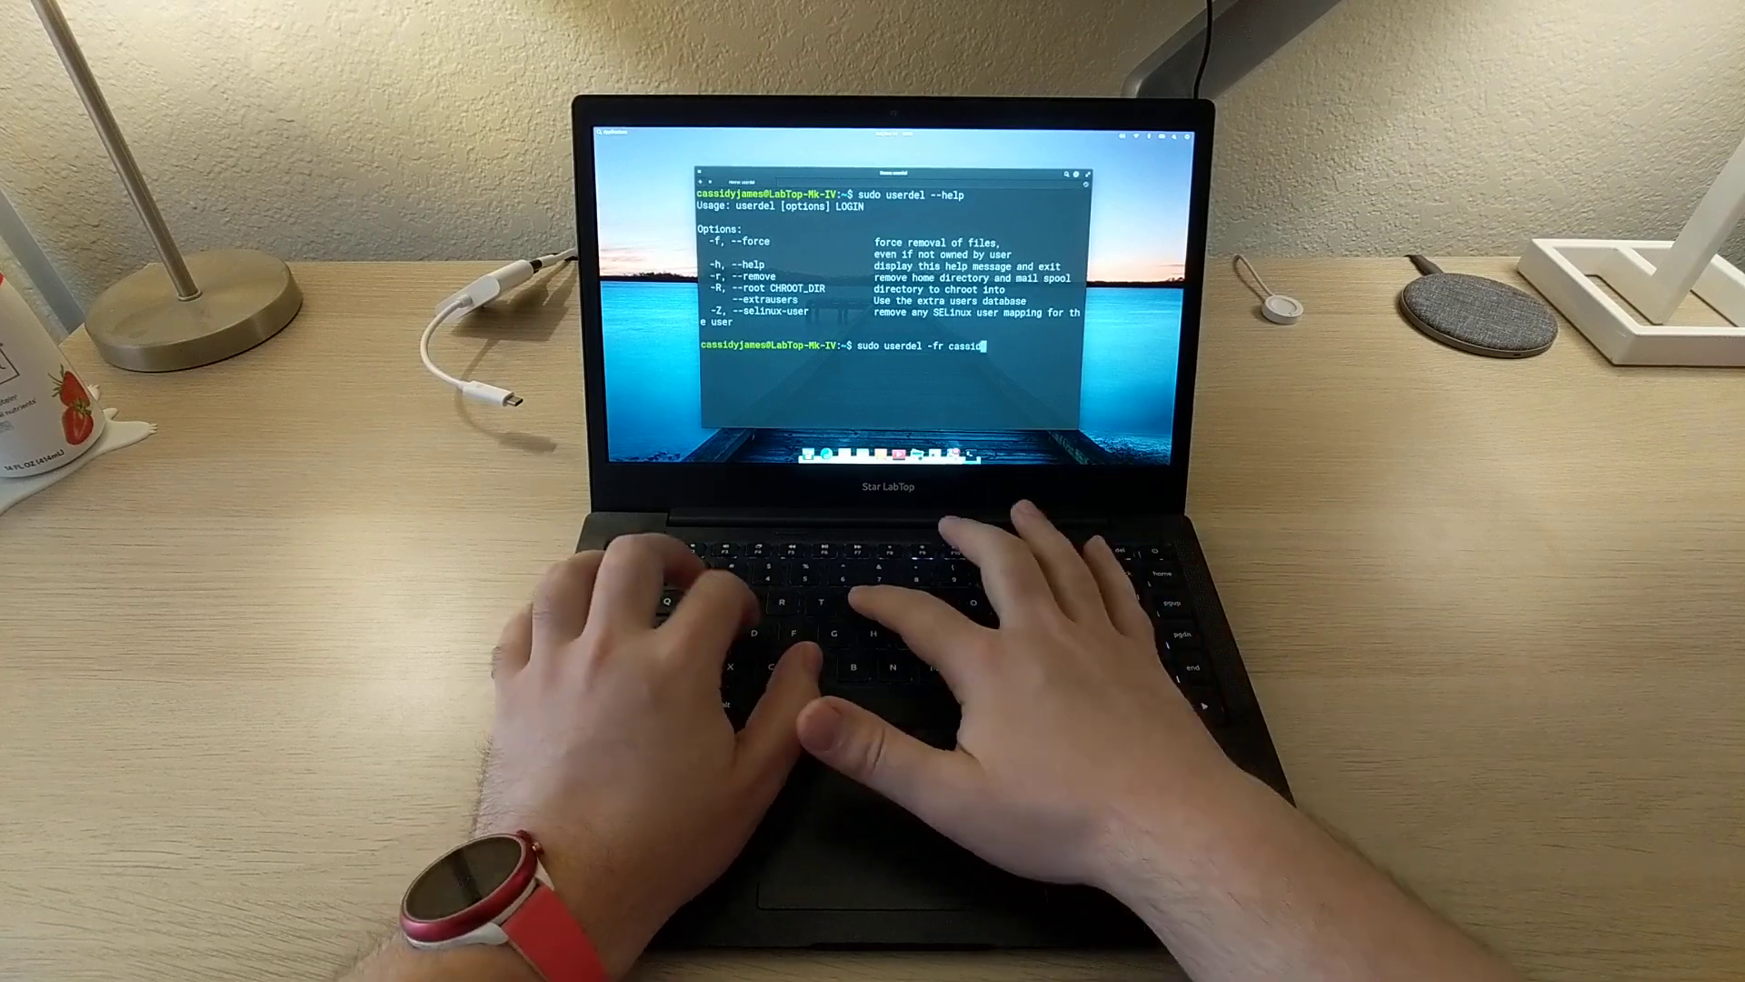
type("yjames")
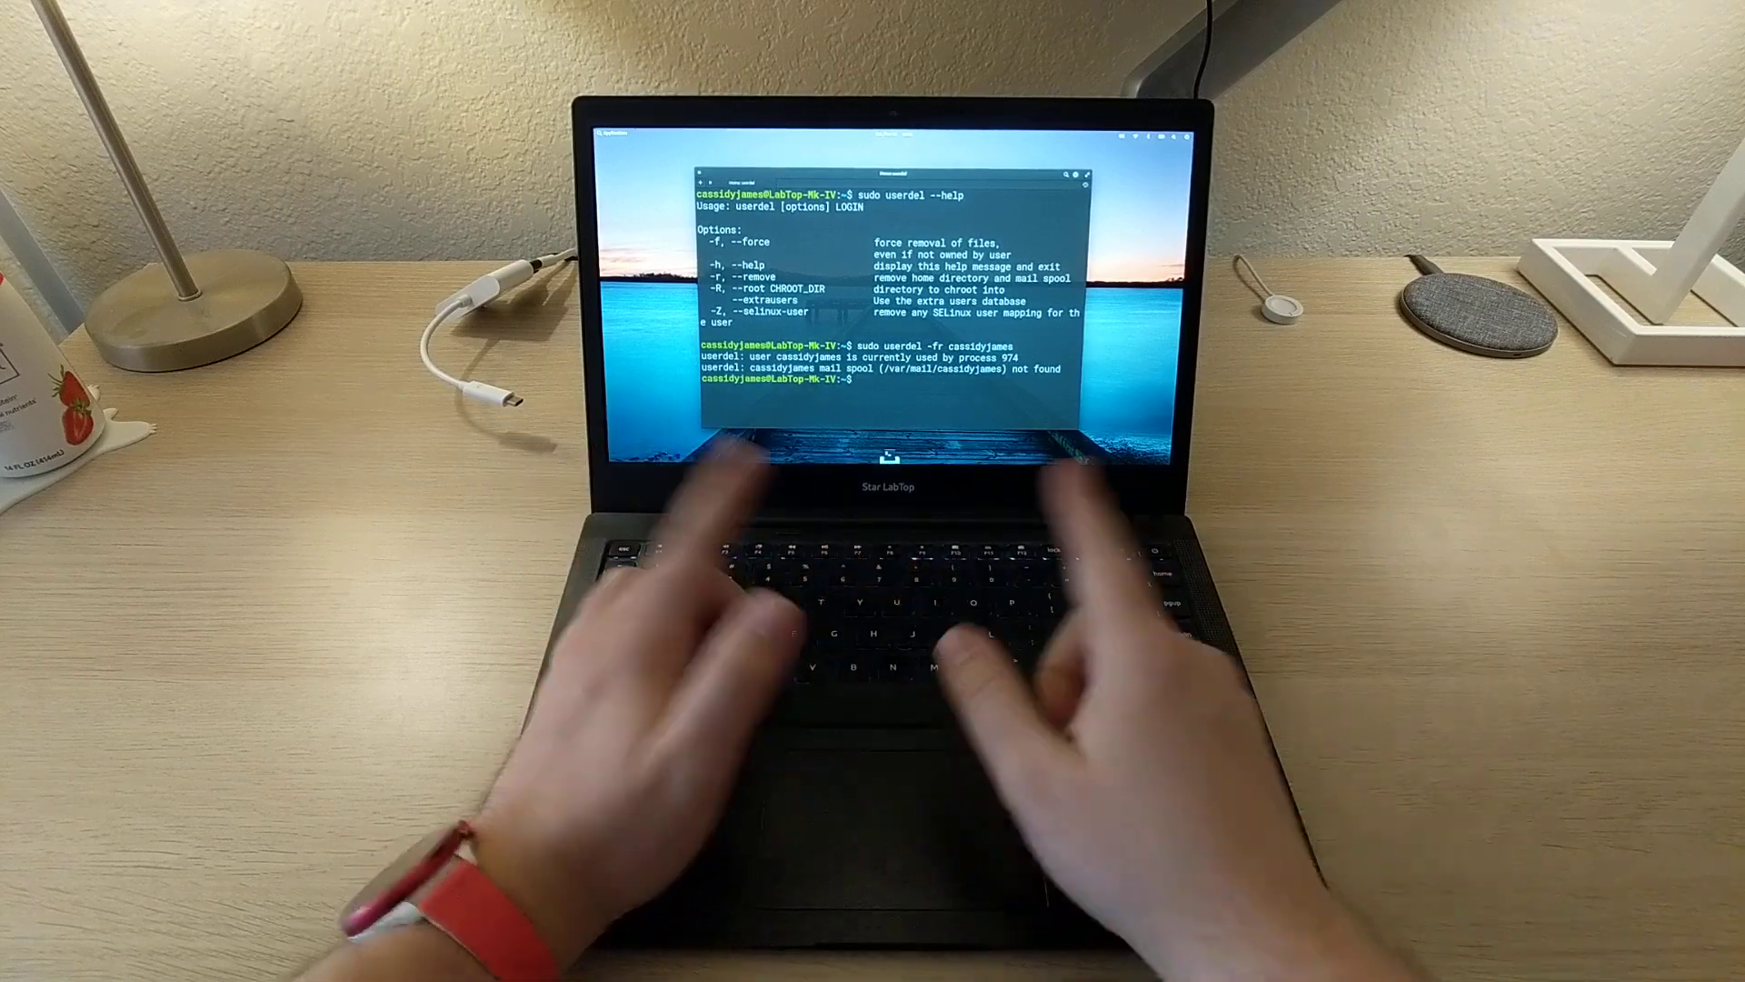
key("ctrl+shift+l")
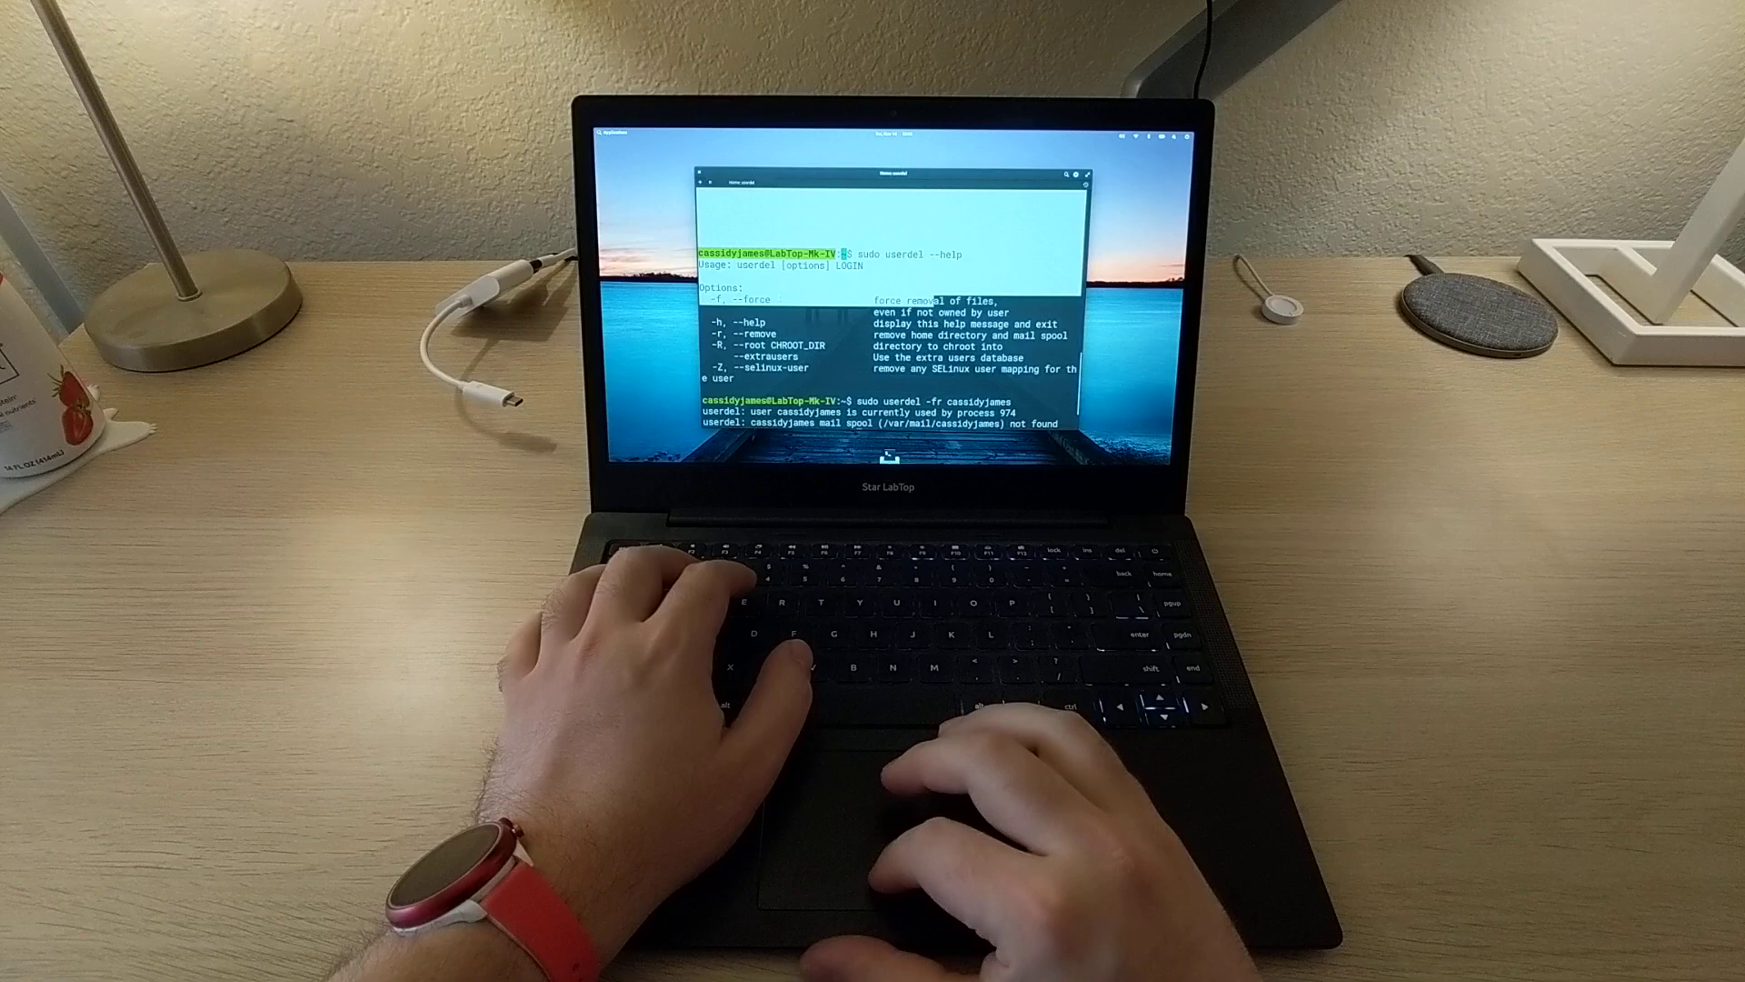
key("Return")
key("ctrl+d")
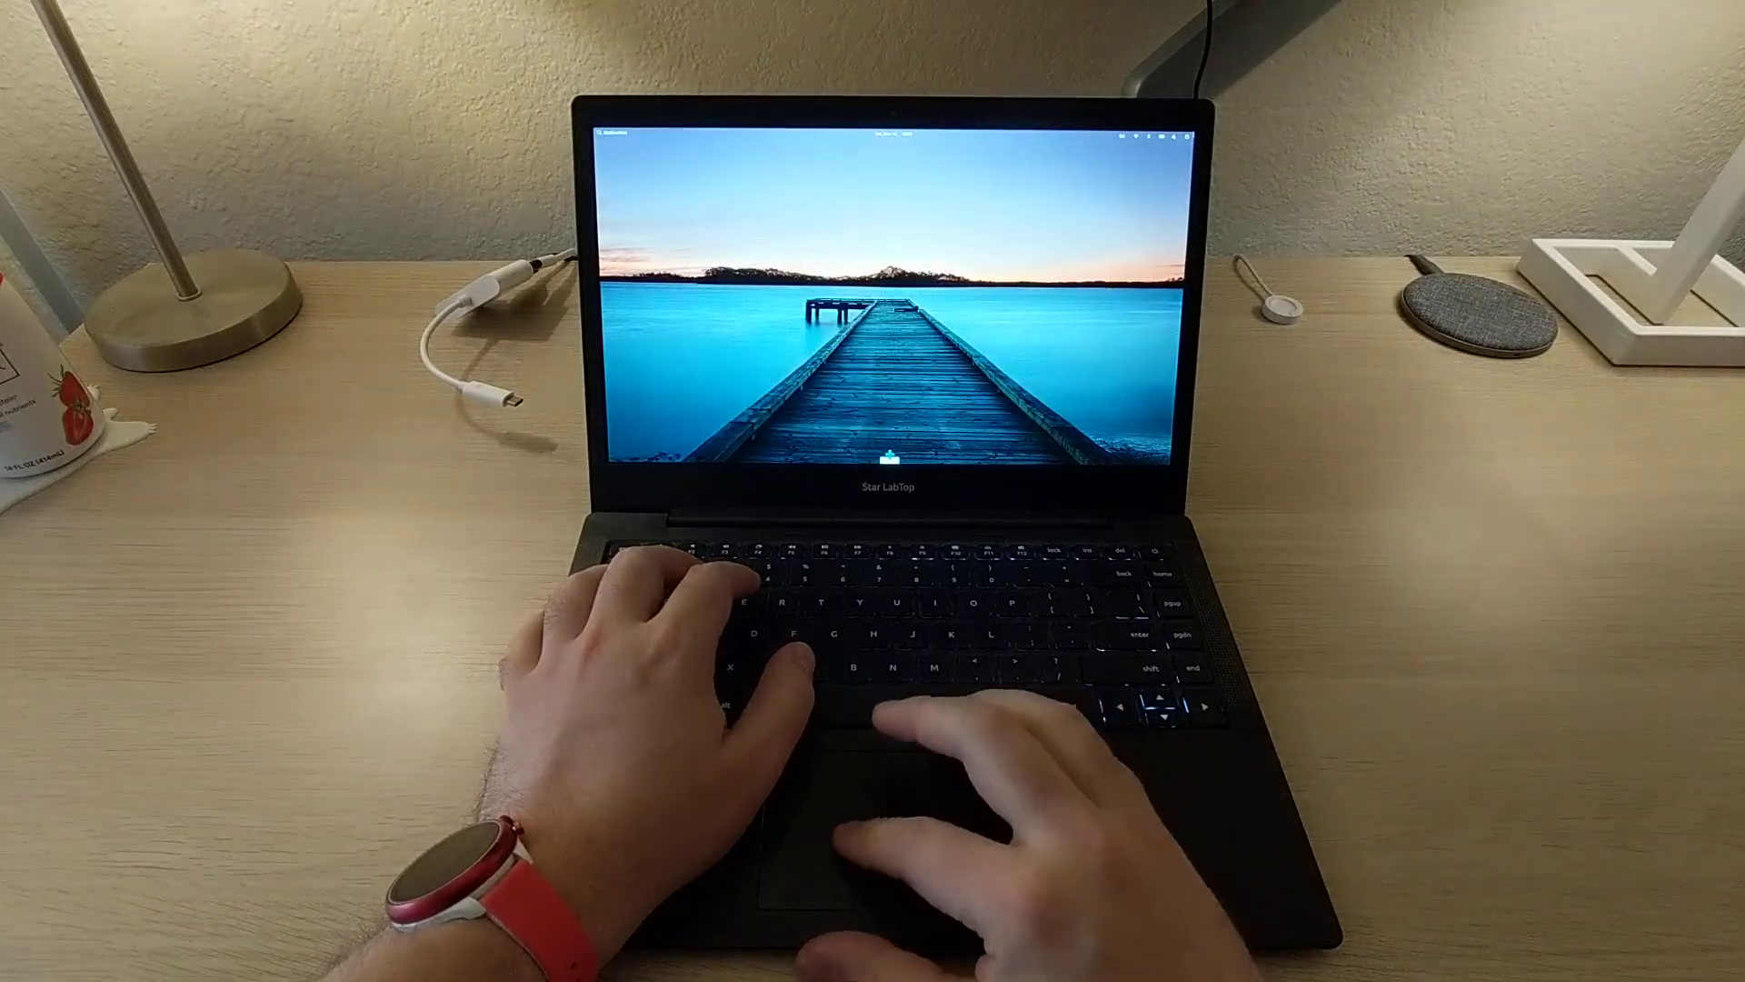
Request Log Out from the session indicator so the confirmation appears
key("super")
left_click(1149, 187)
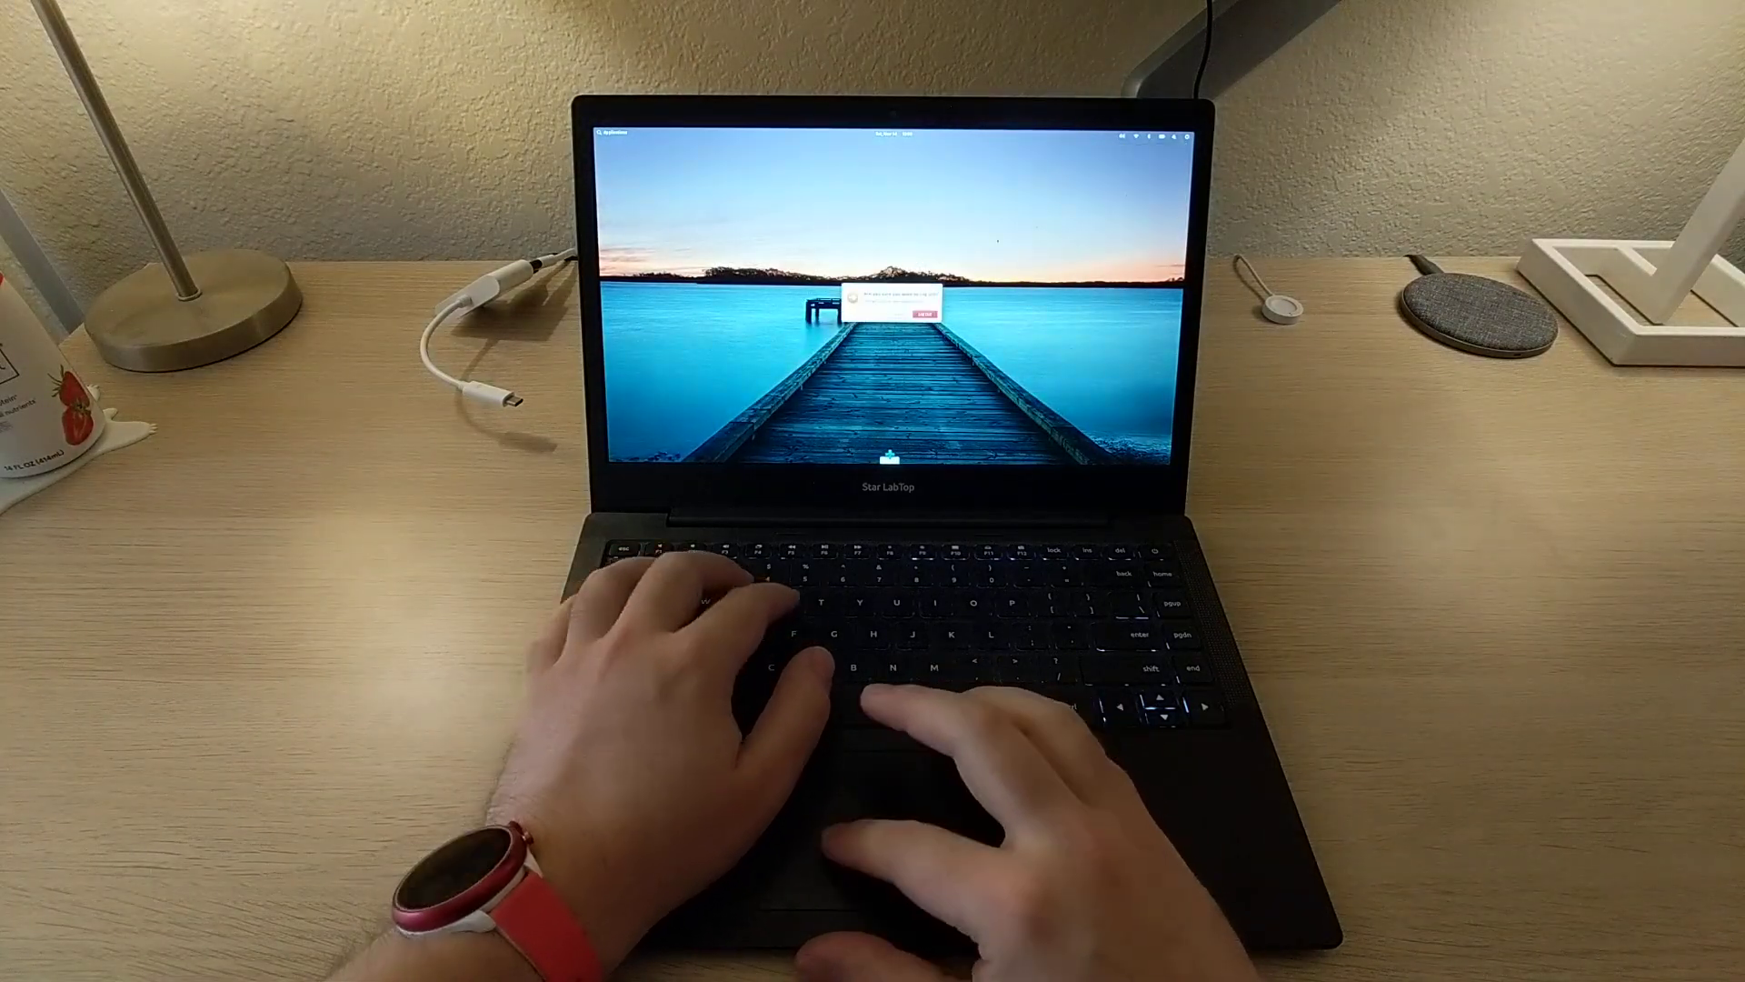
Confirm logout, step through Language and Keyboard Layout, and submit the new account details
key("Return")
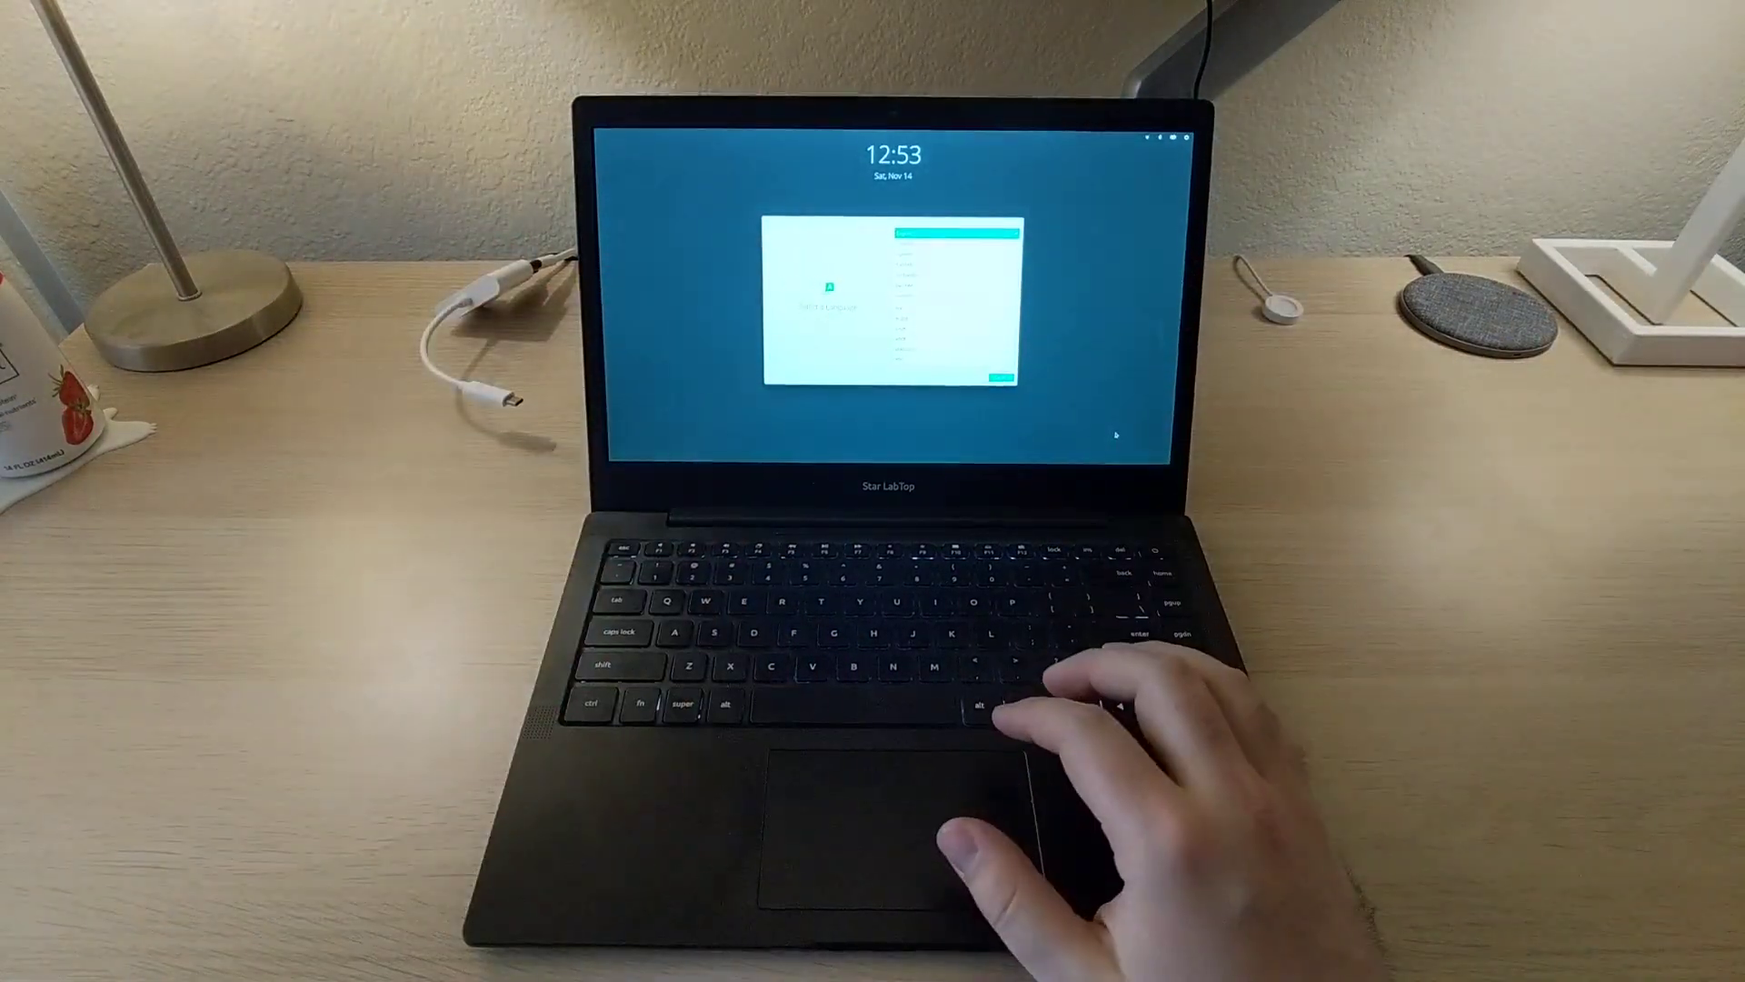
key("Up")
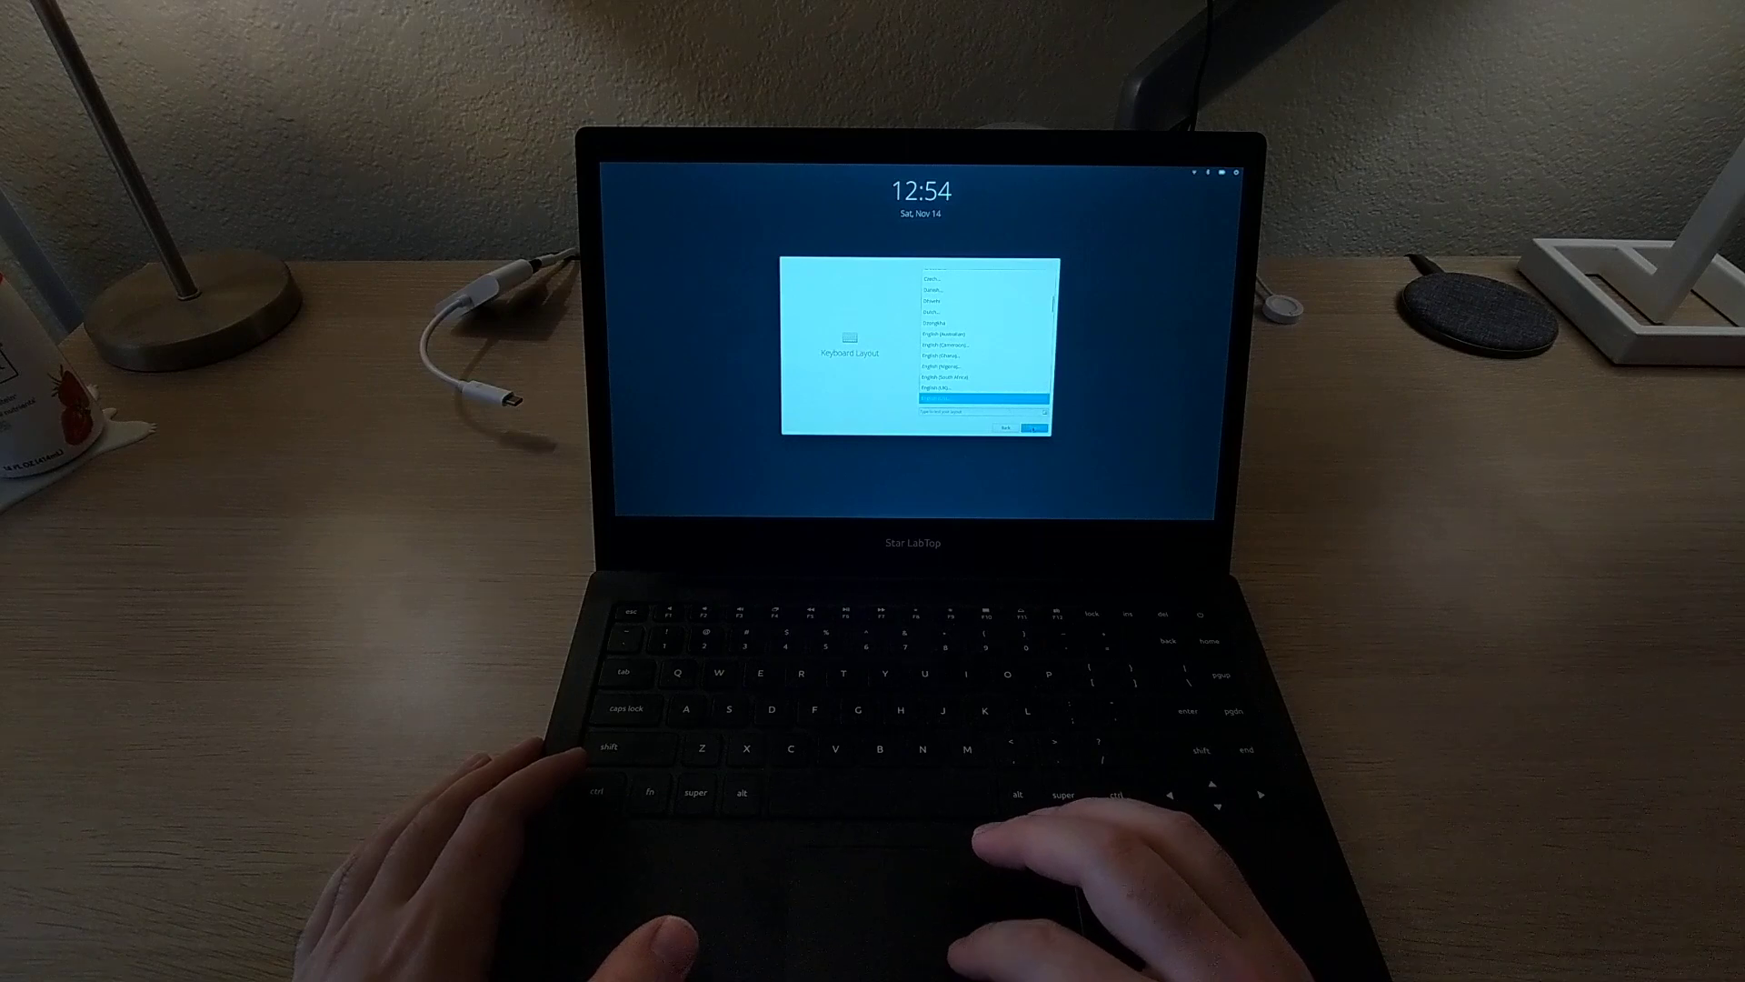
key("Return")
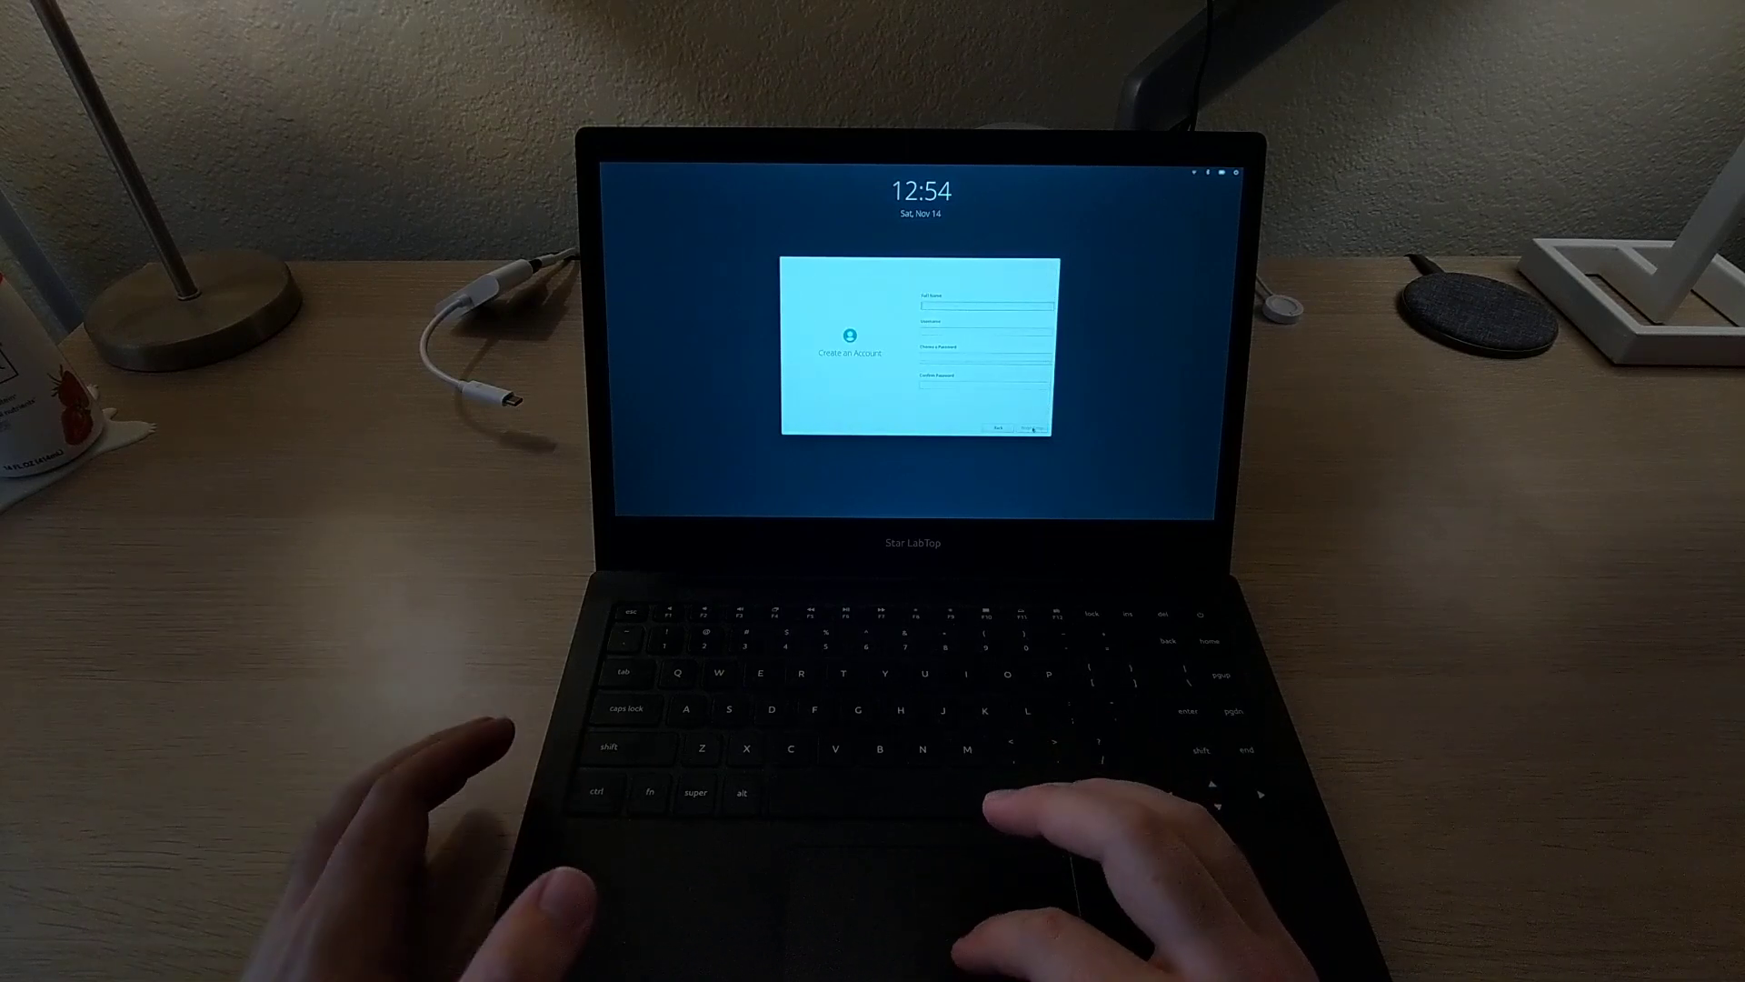
type("user")
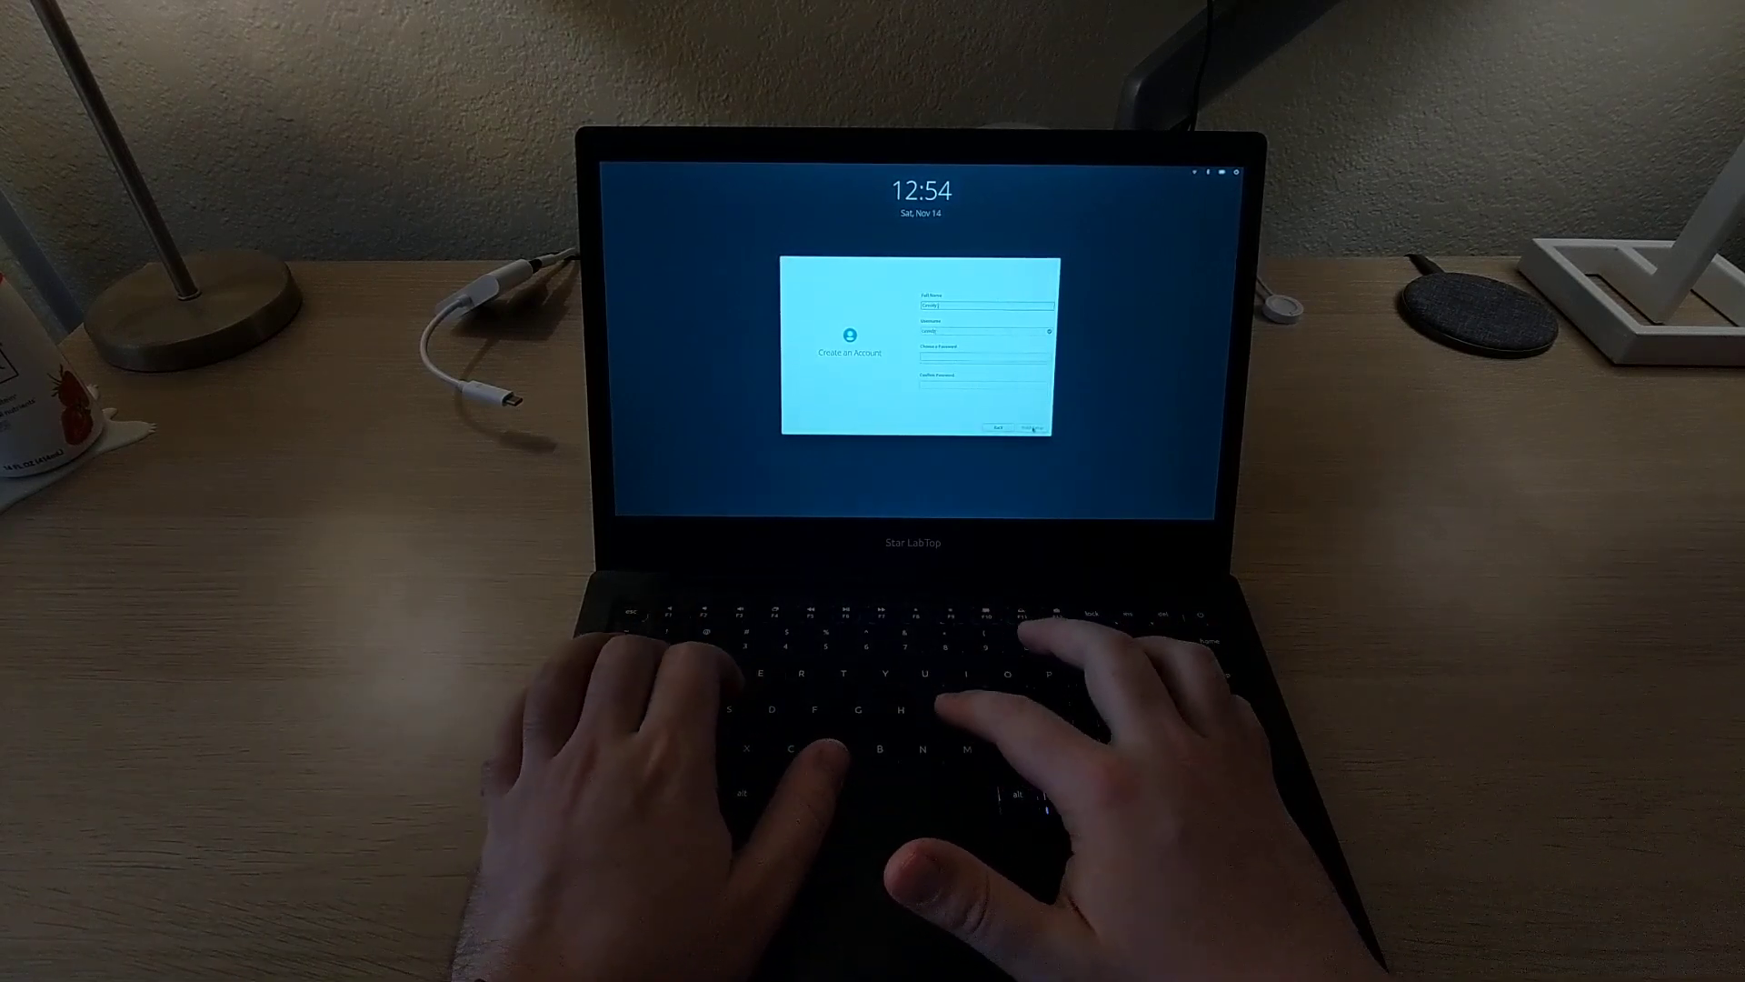
type("name")
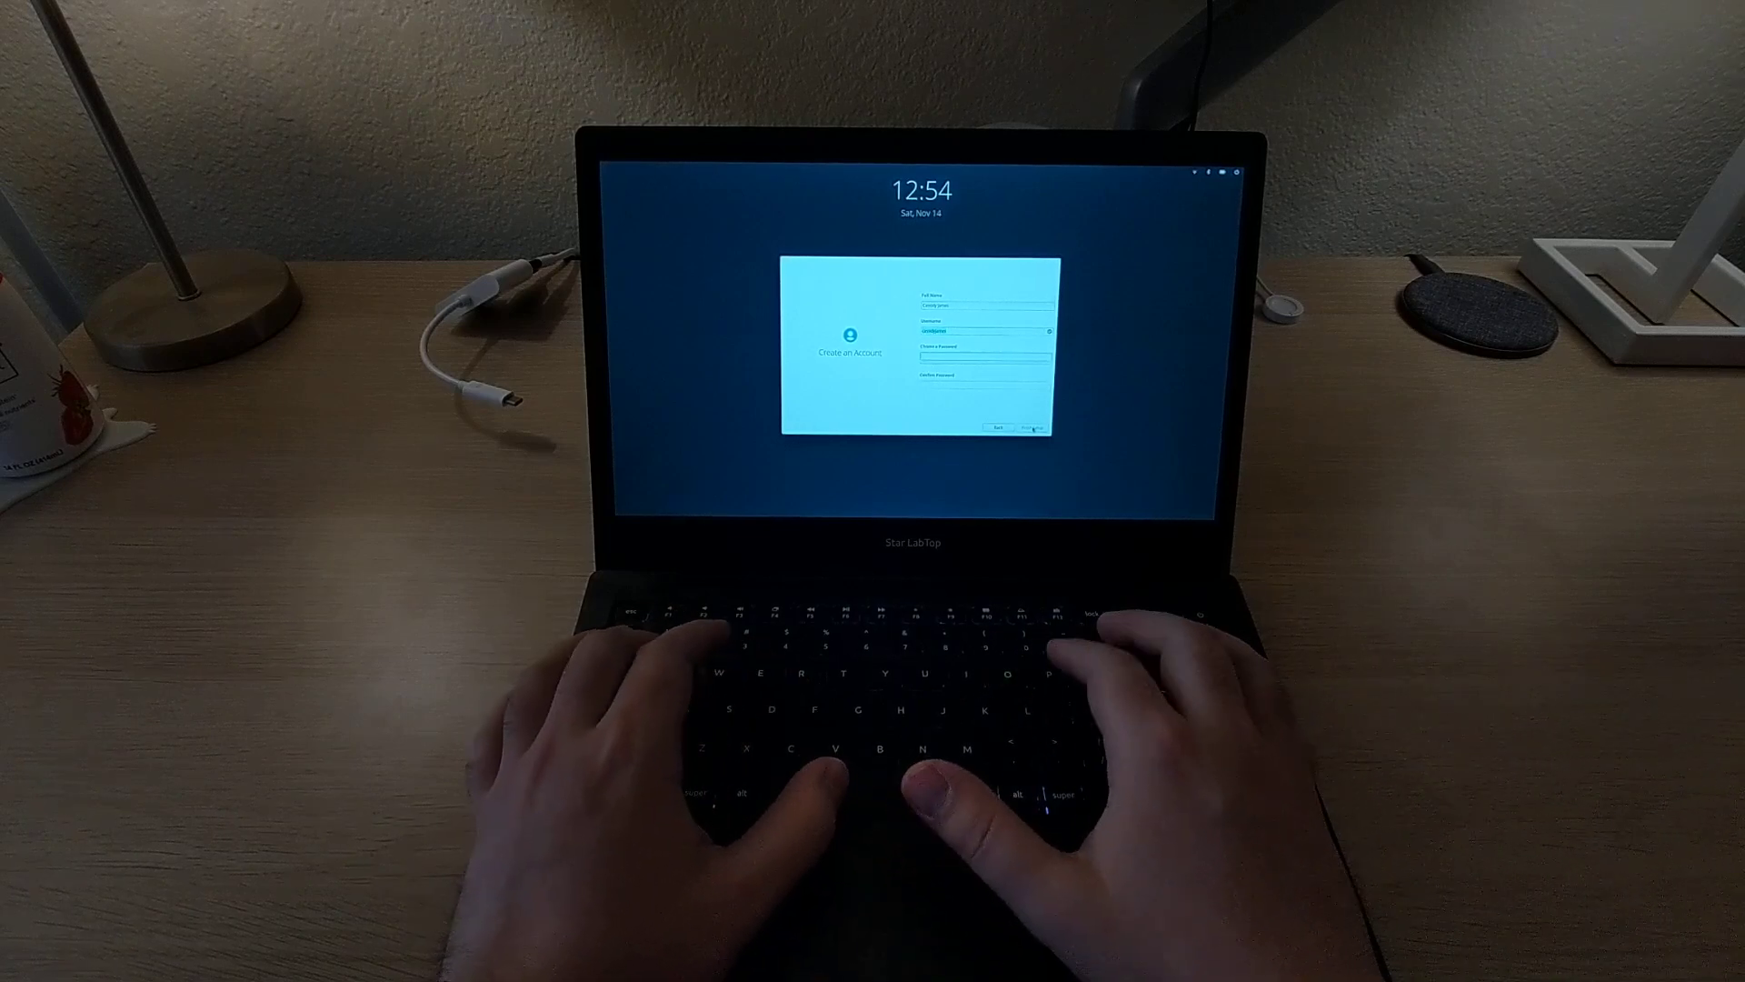
type("pa")
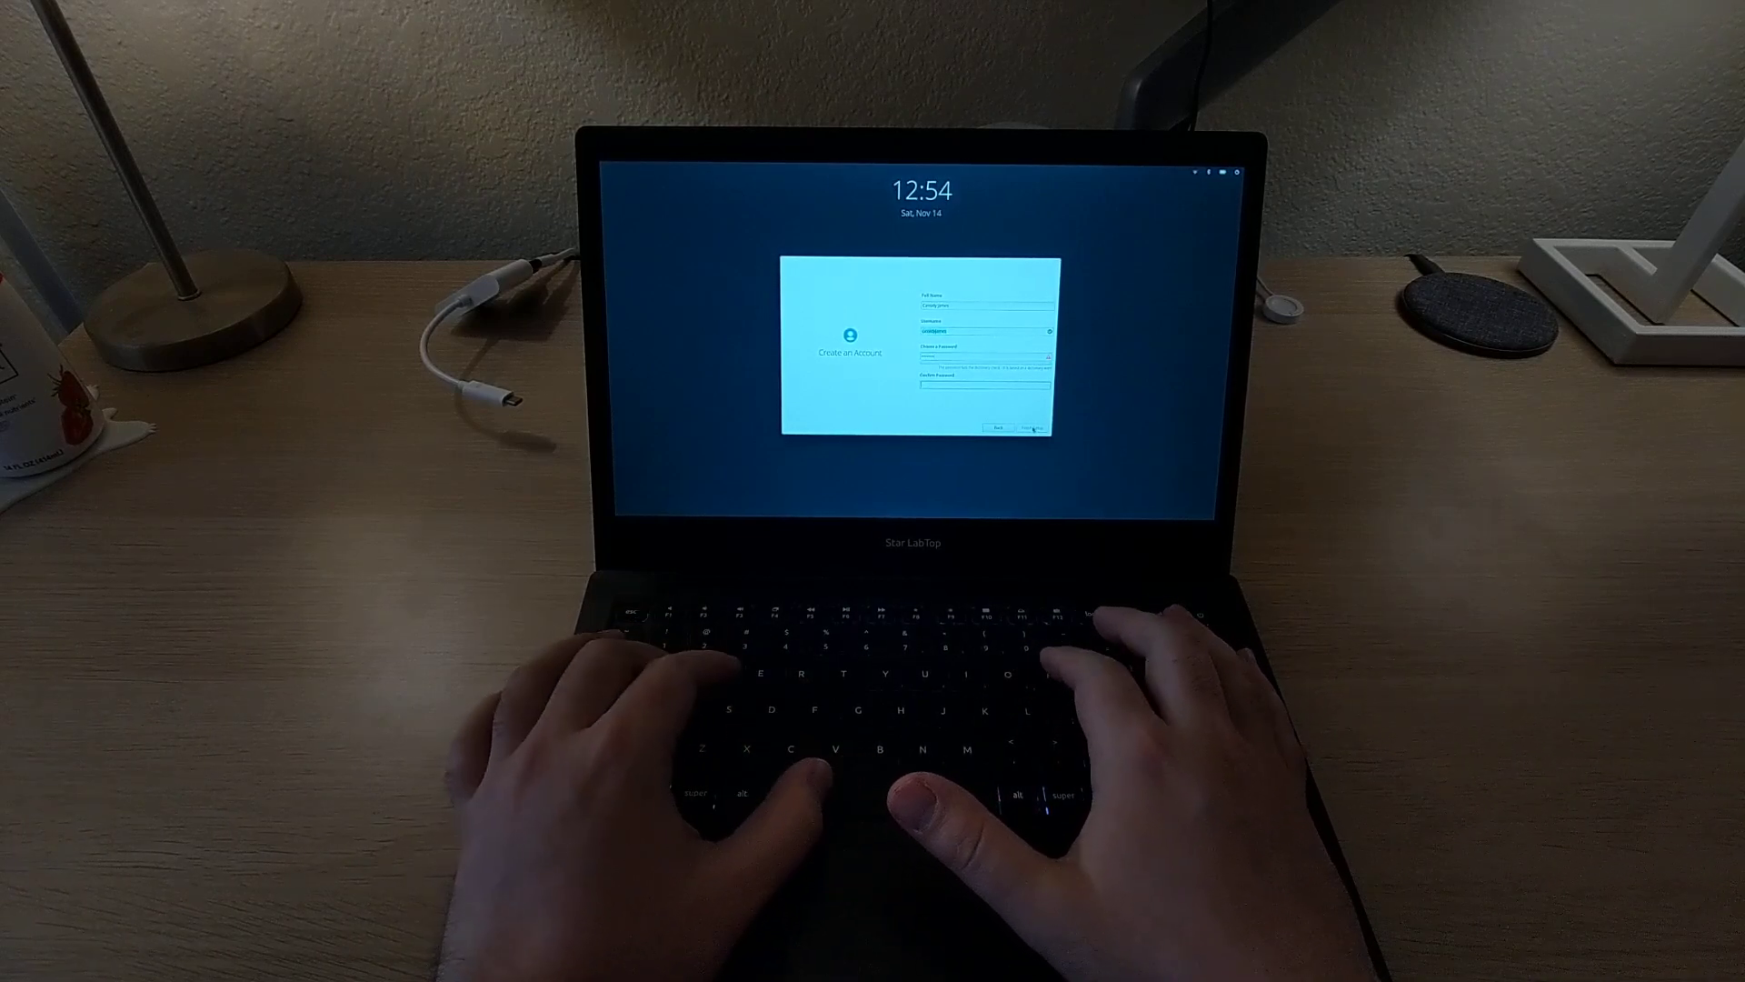
type("password")
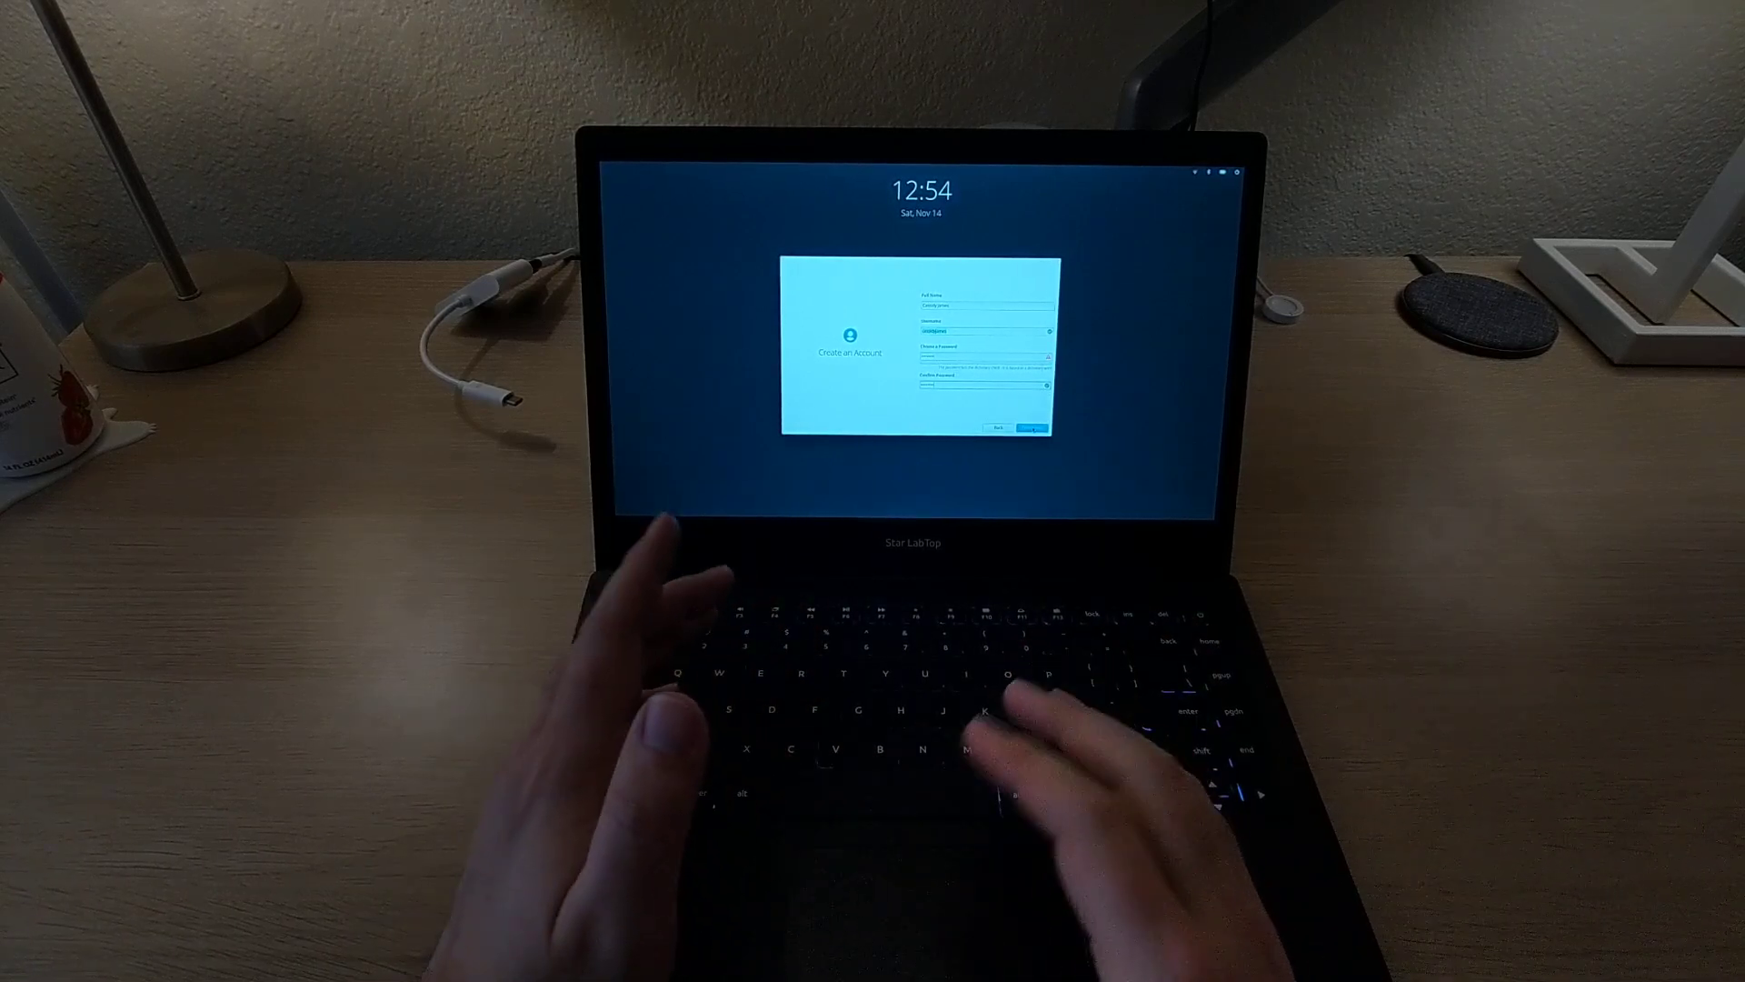
key("Return")
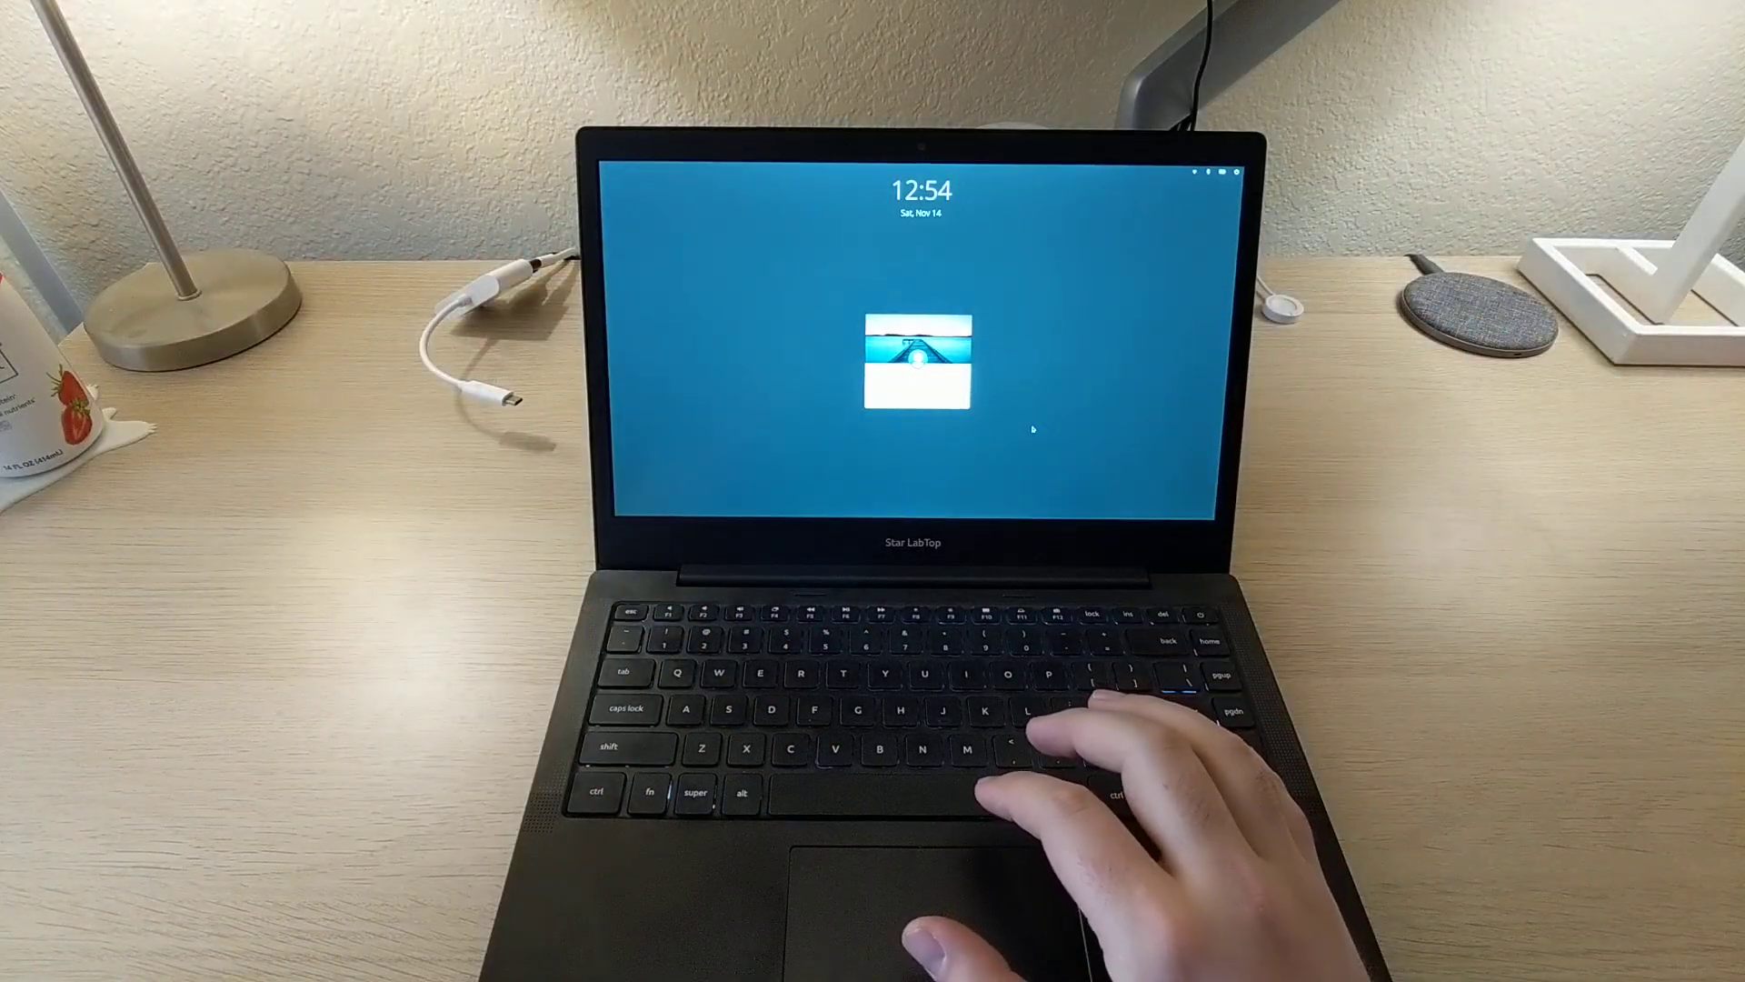
type("pa")
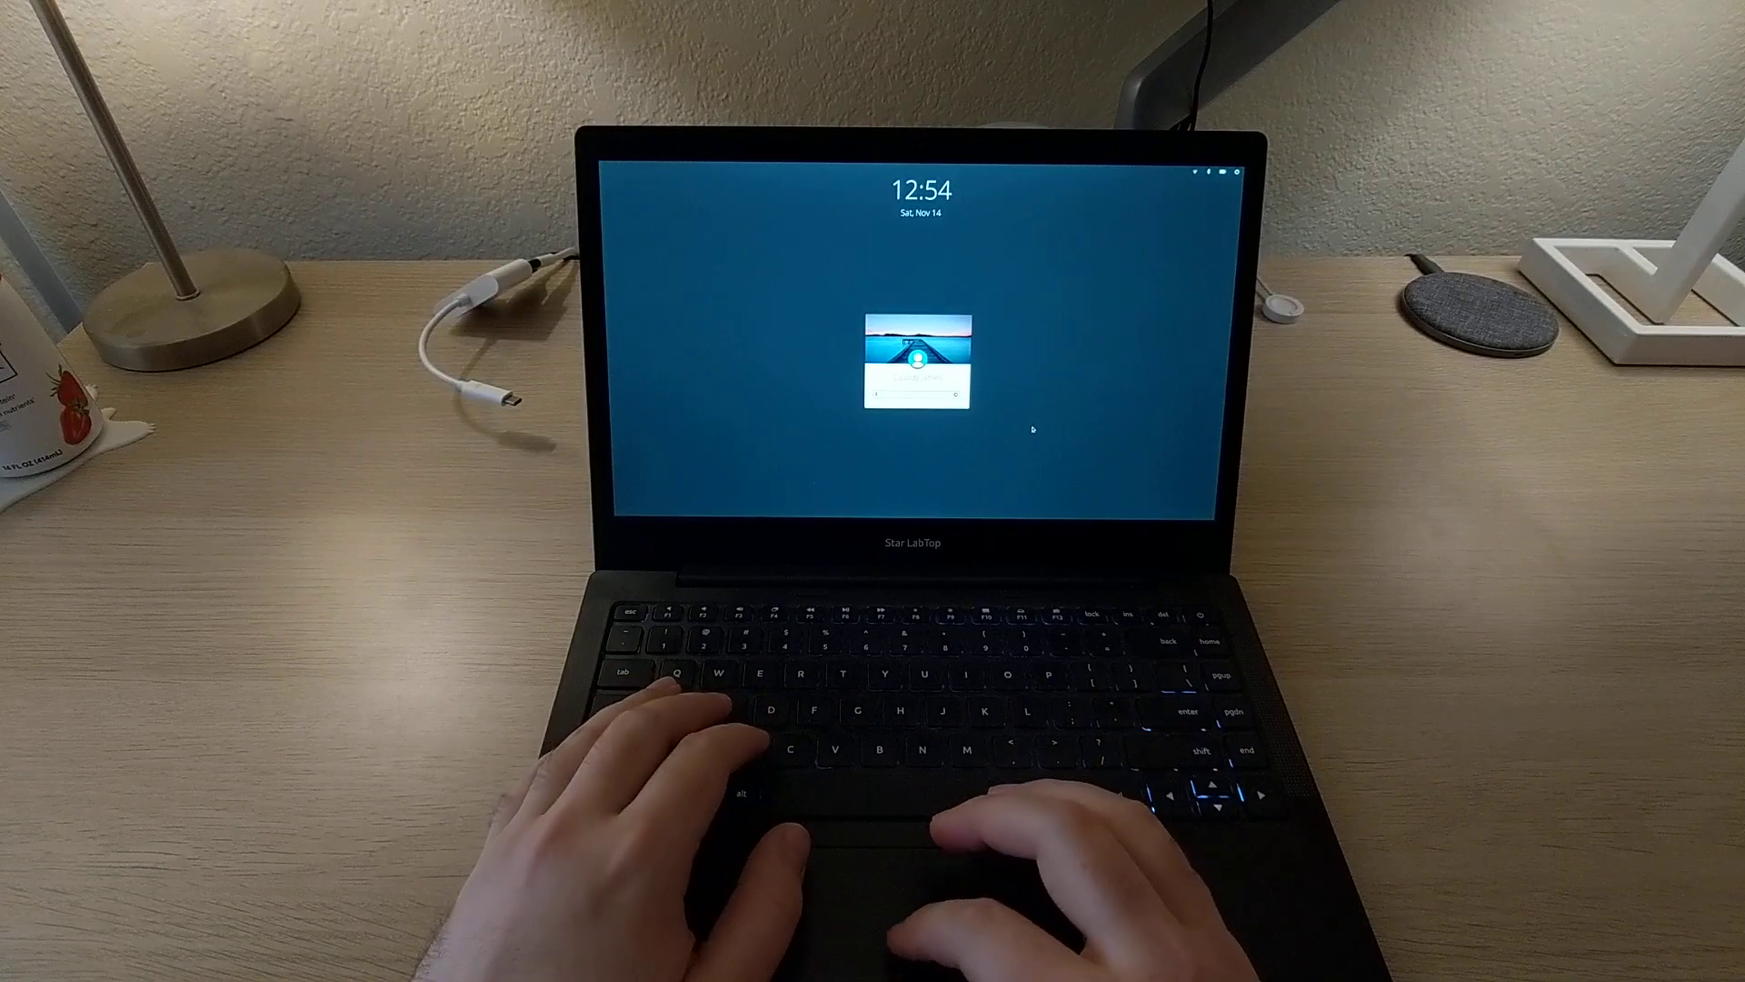
type("ssword")
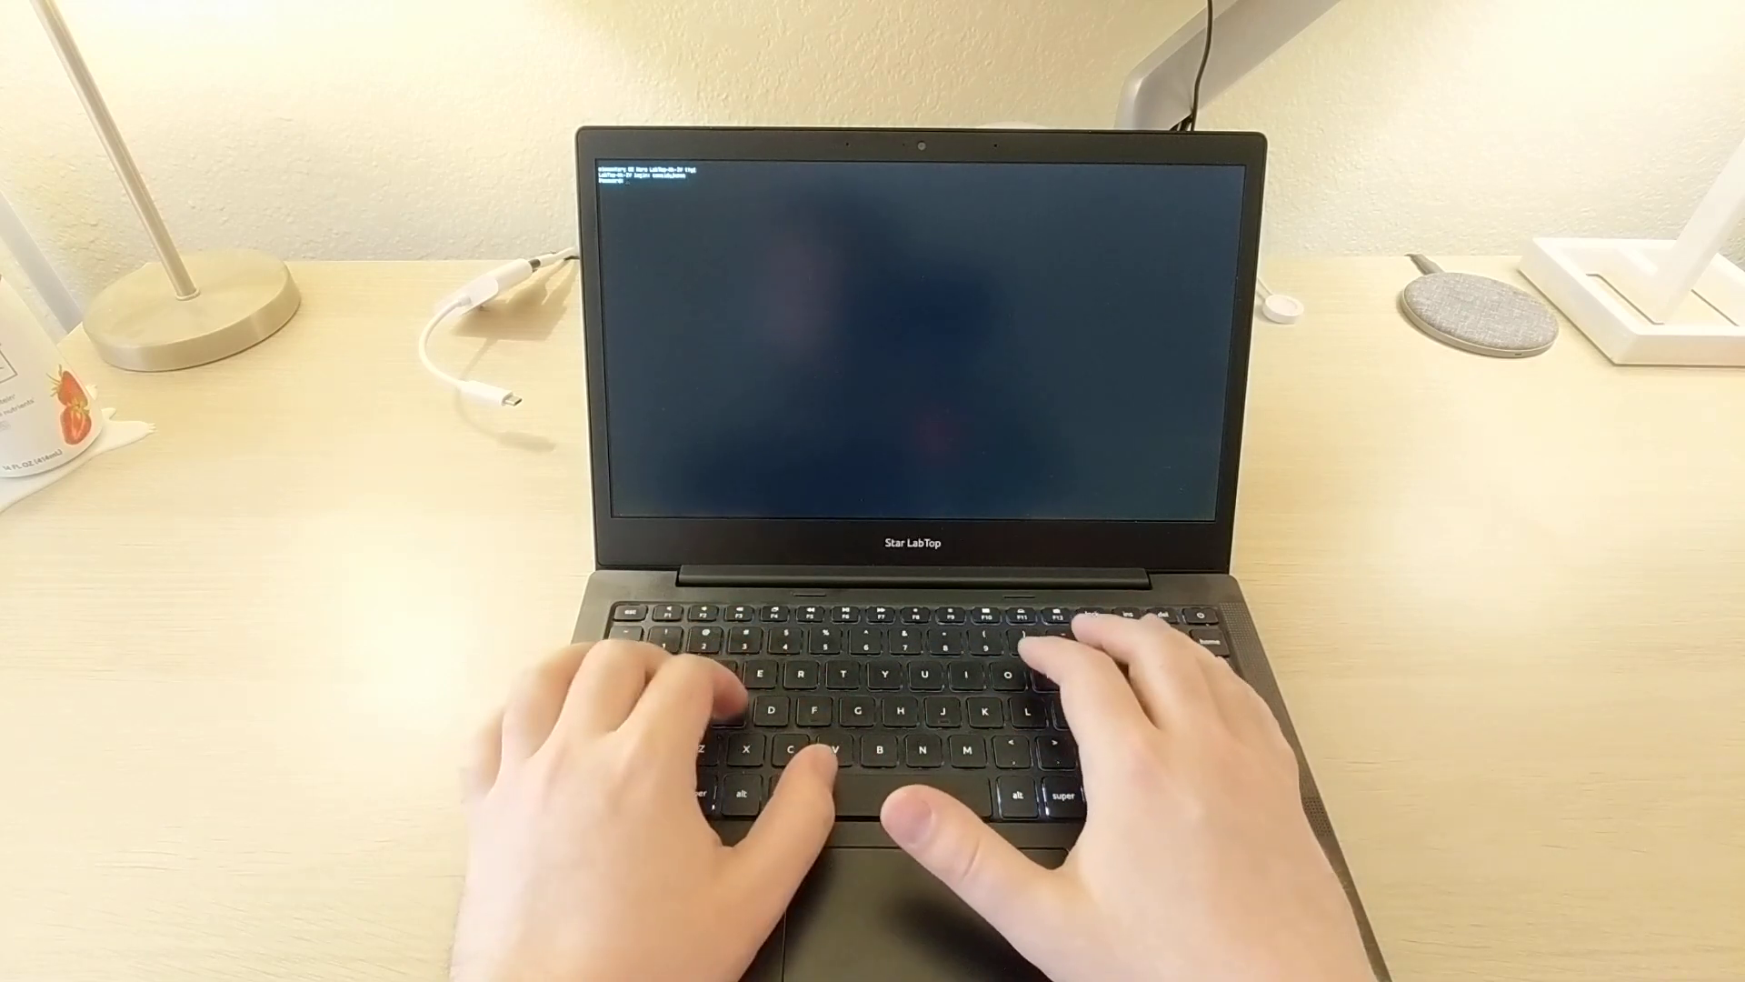
Log in at the TTY as the new user and run the sudo command, returning to the greeter
key("Return")
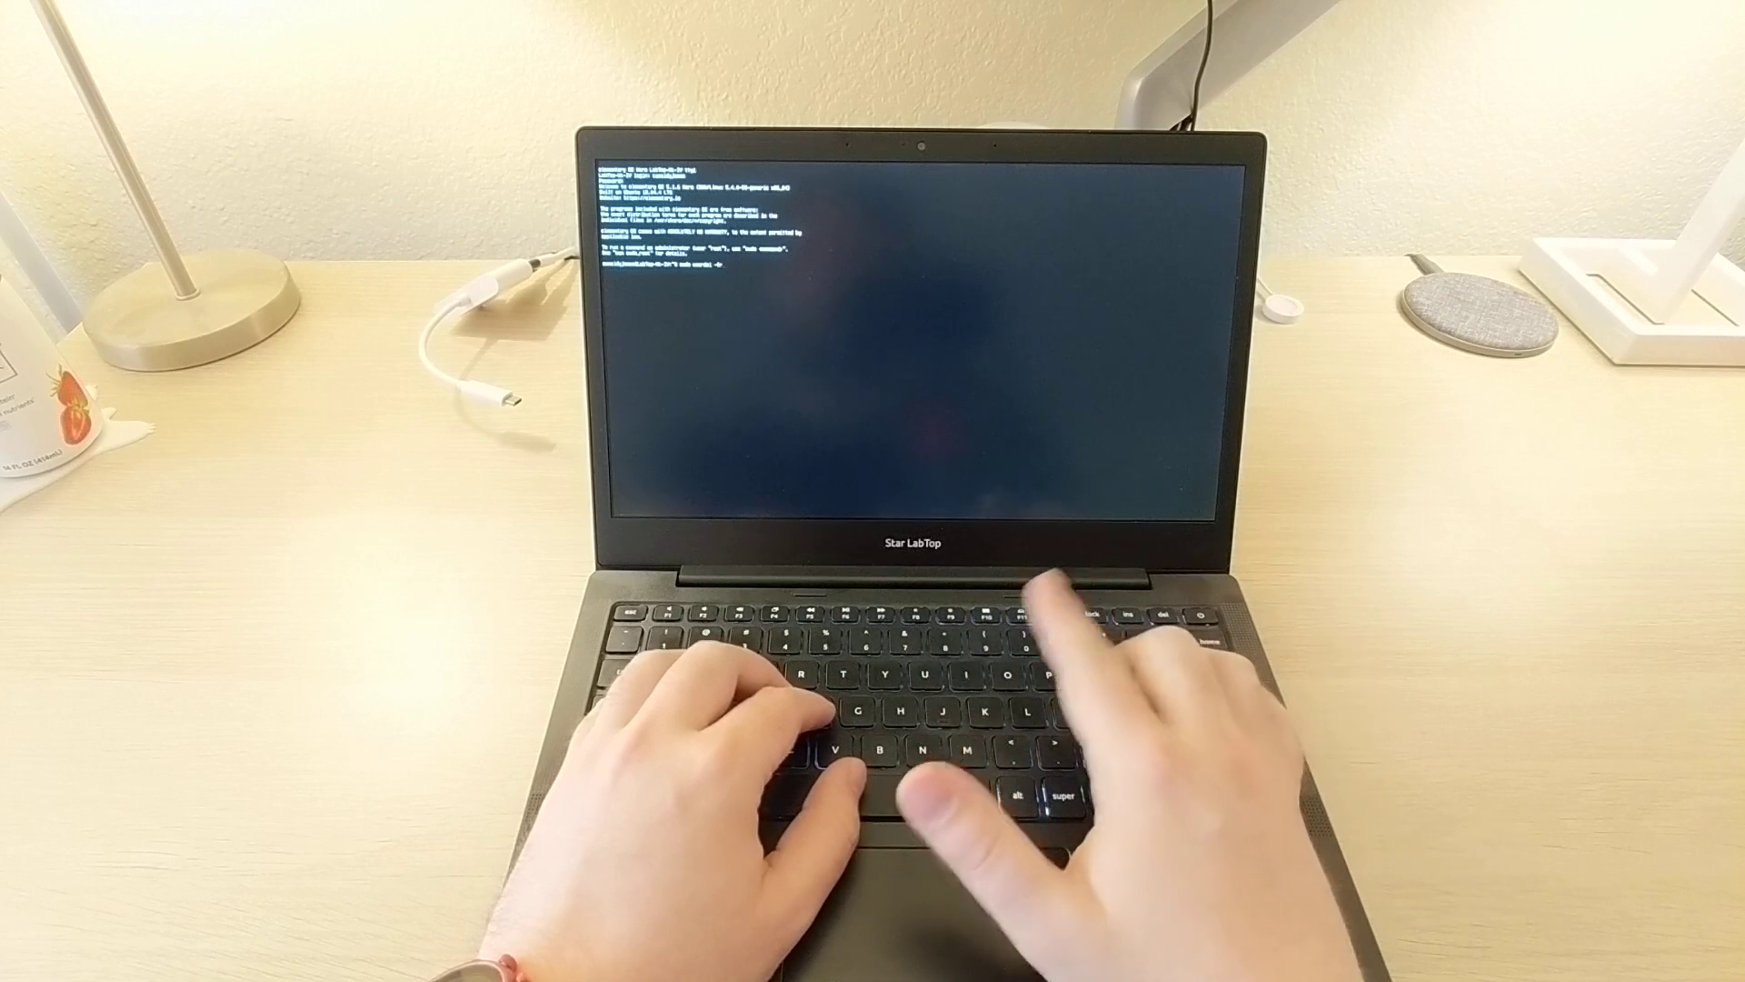
key("Return")
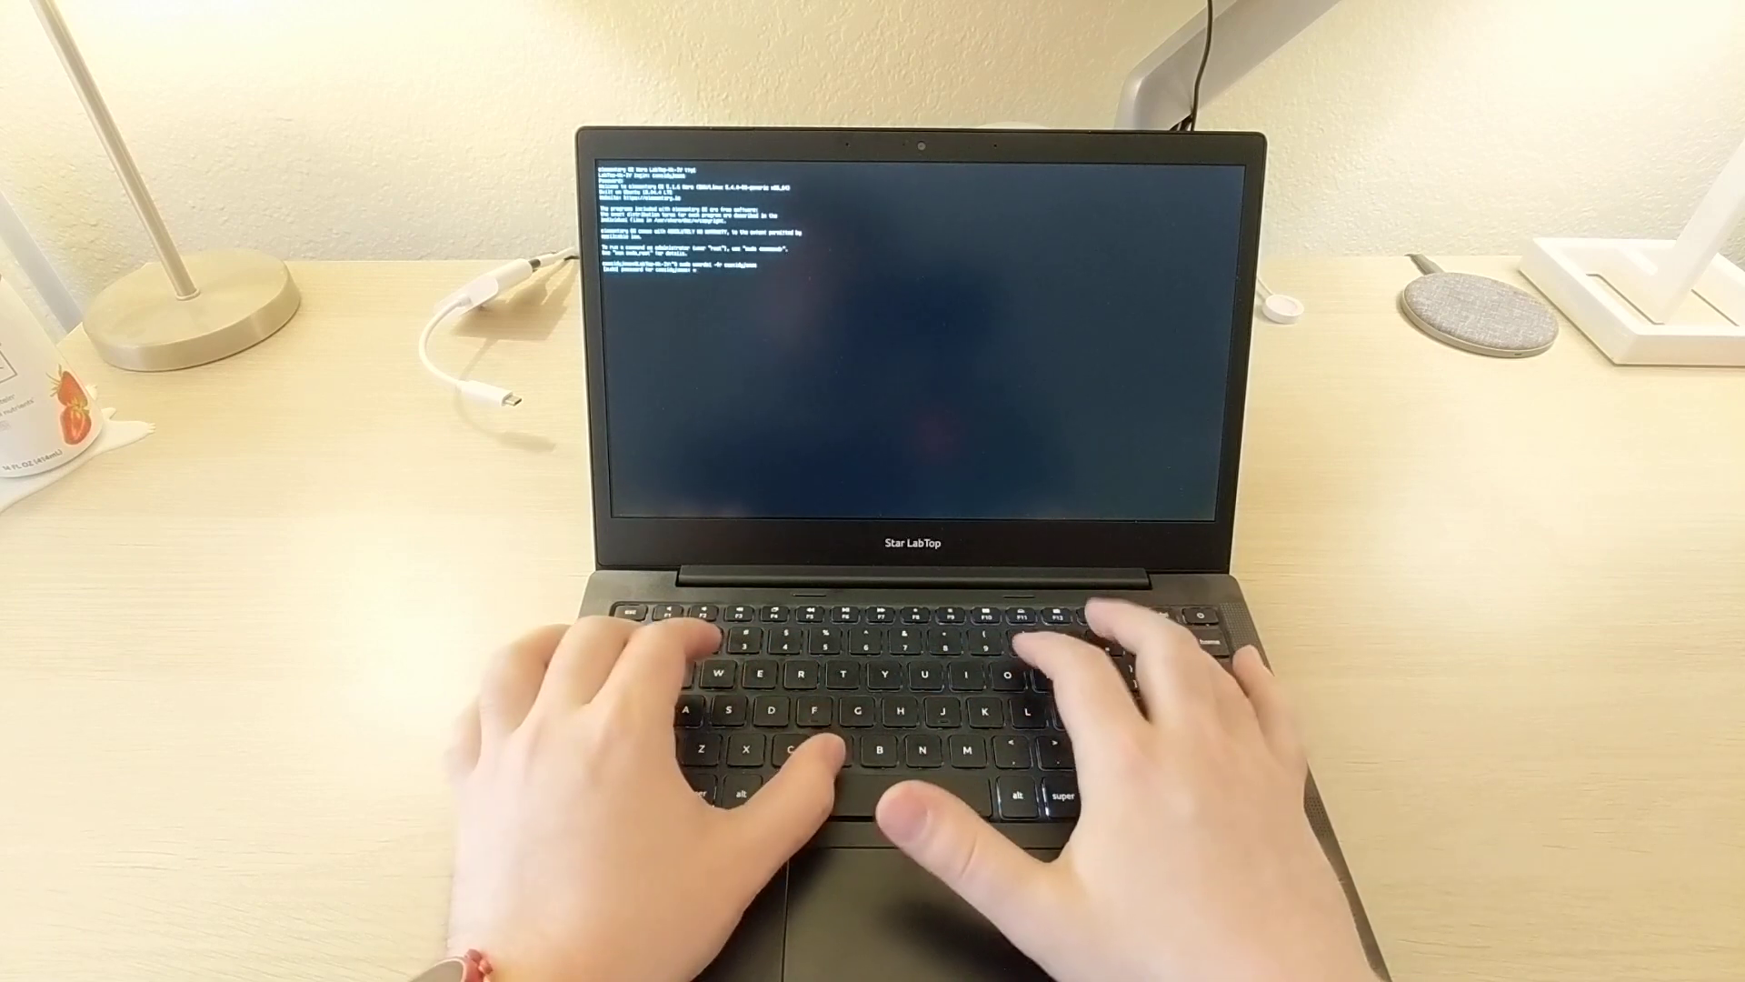
key("Return")
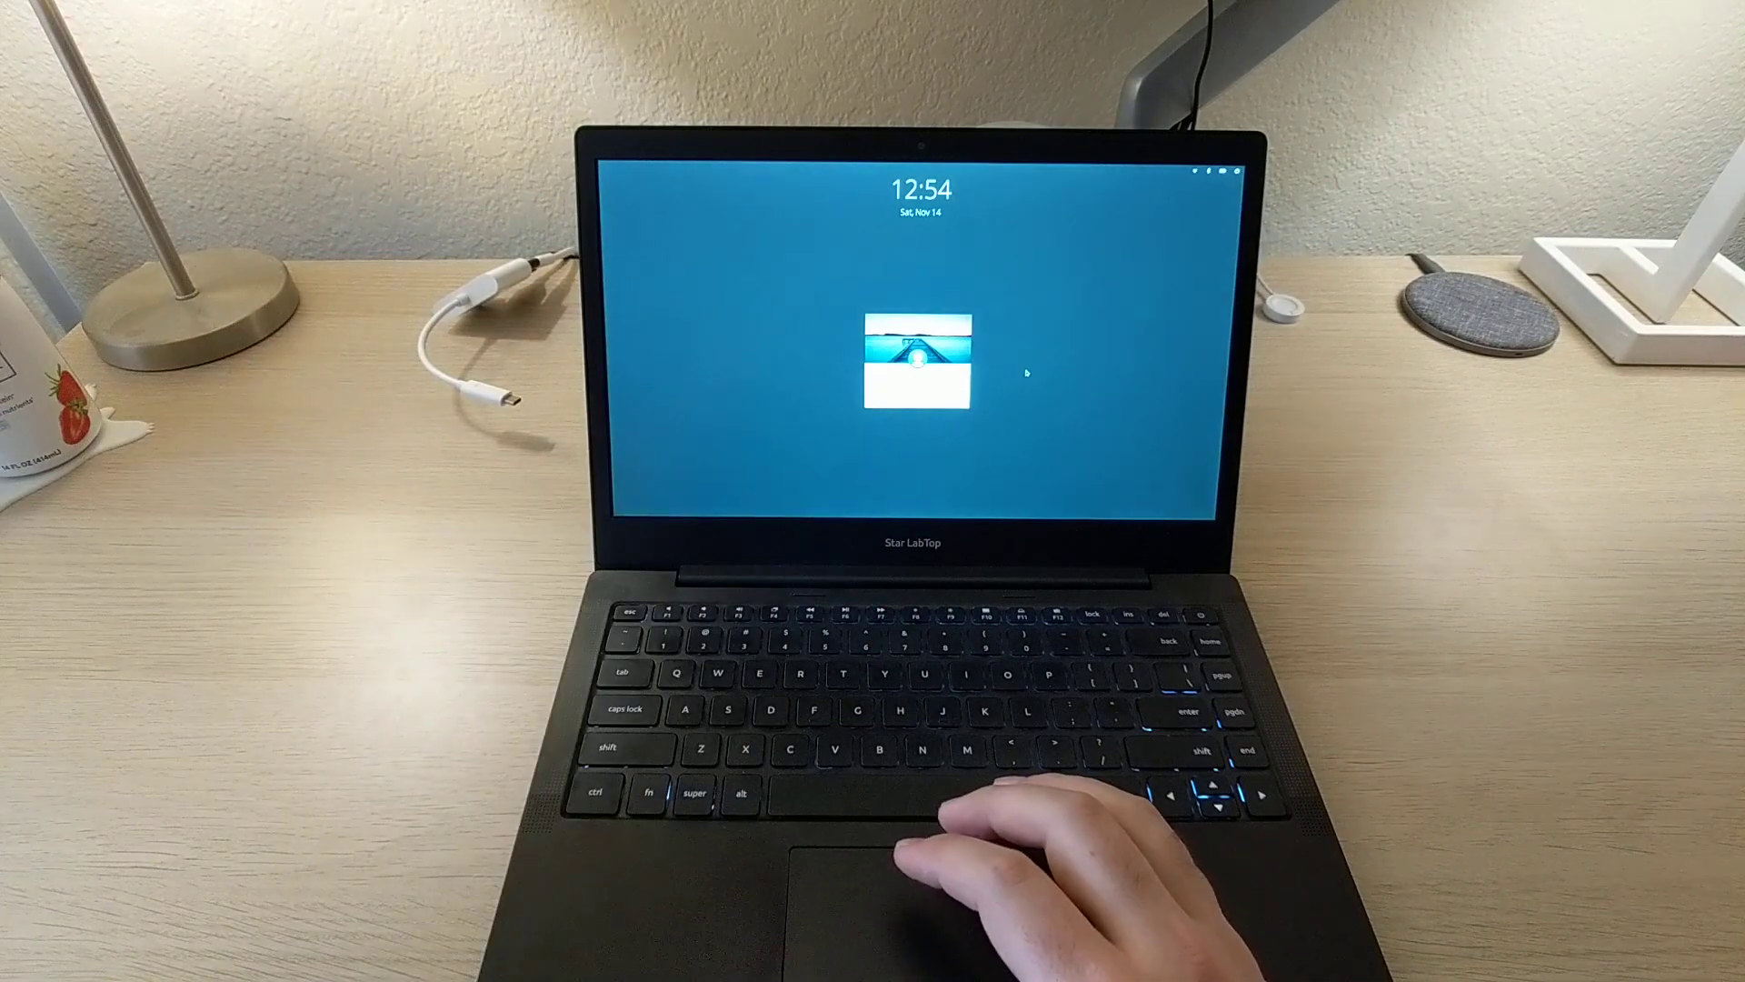
Restart the laptop from the greeter's power indicator and confirm
left_click(918, 360)
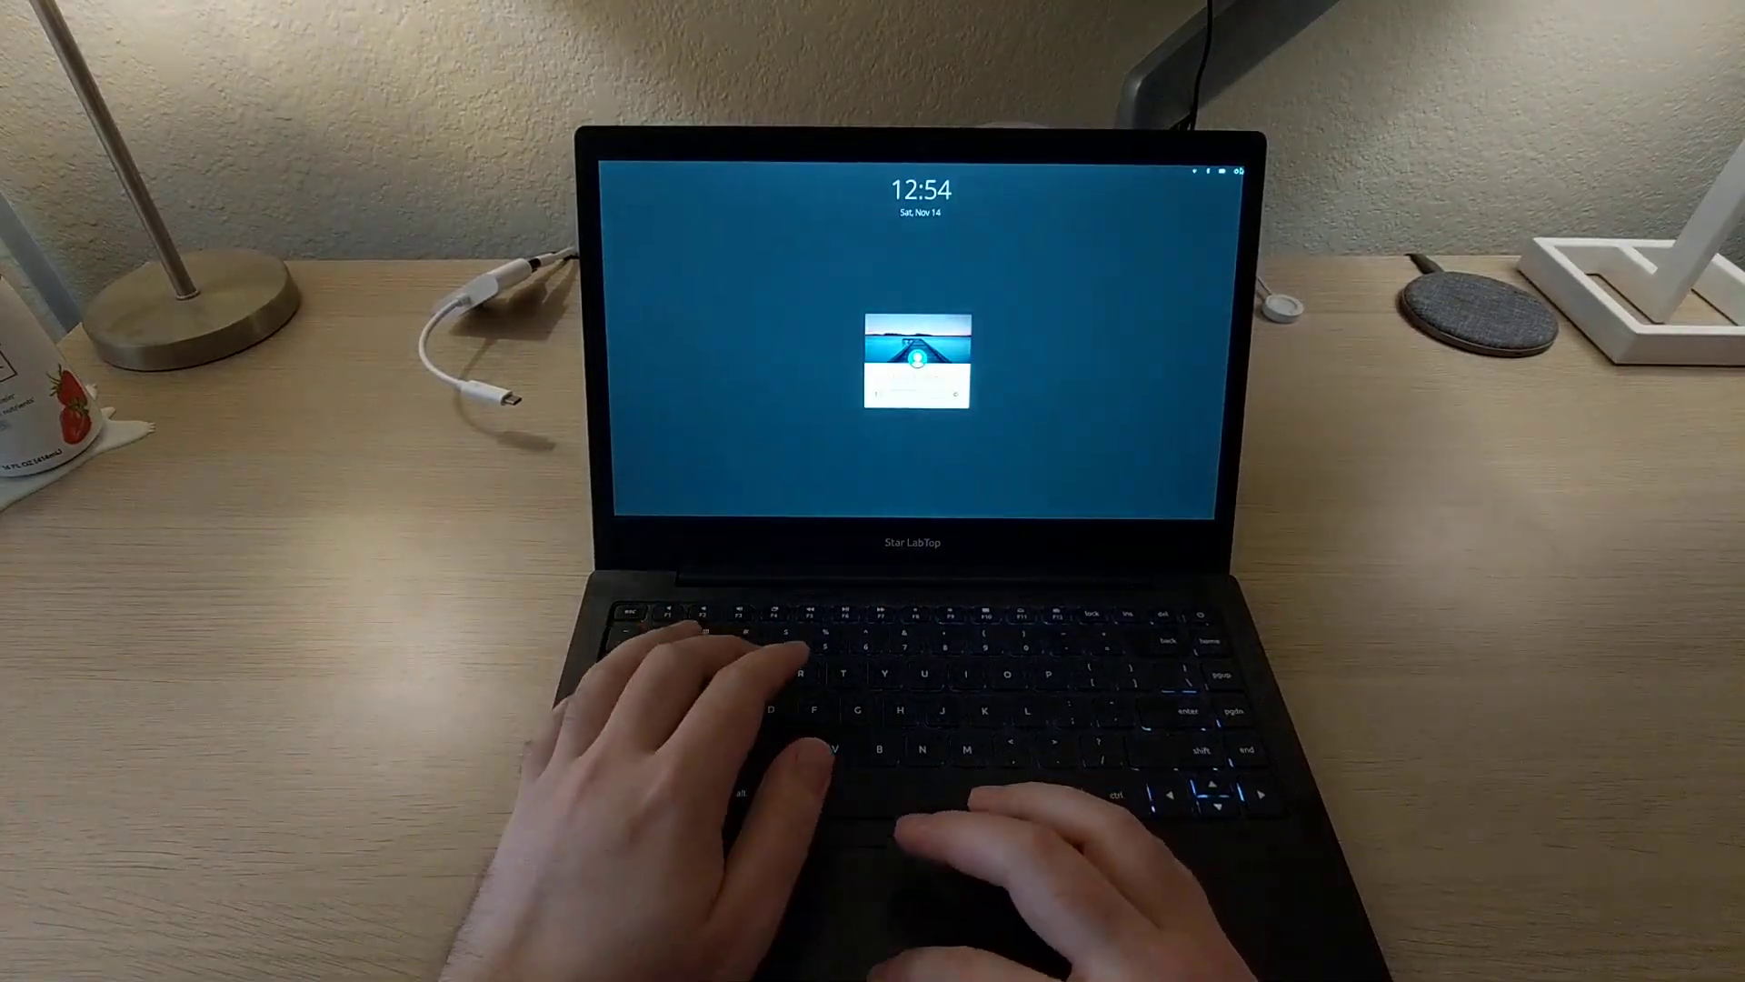
left_click(1198, 191)
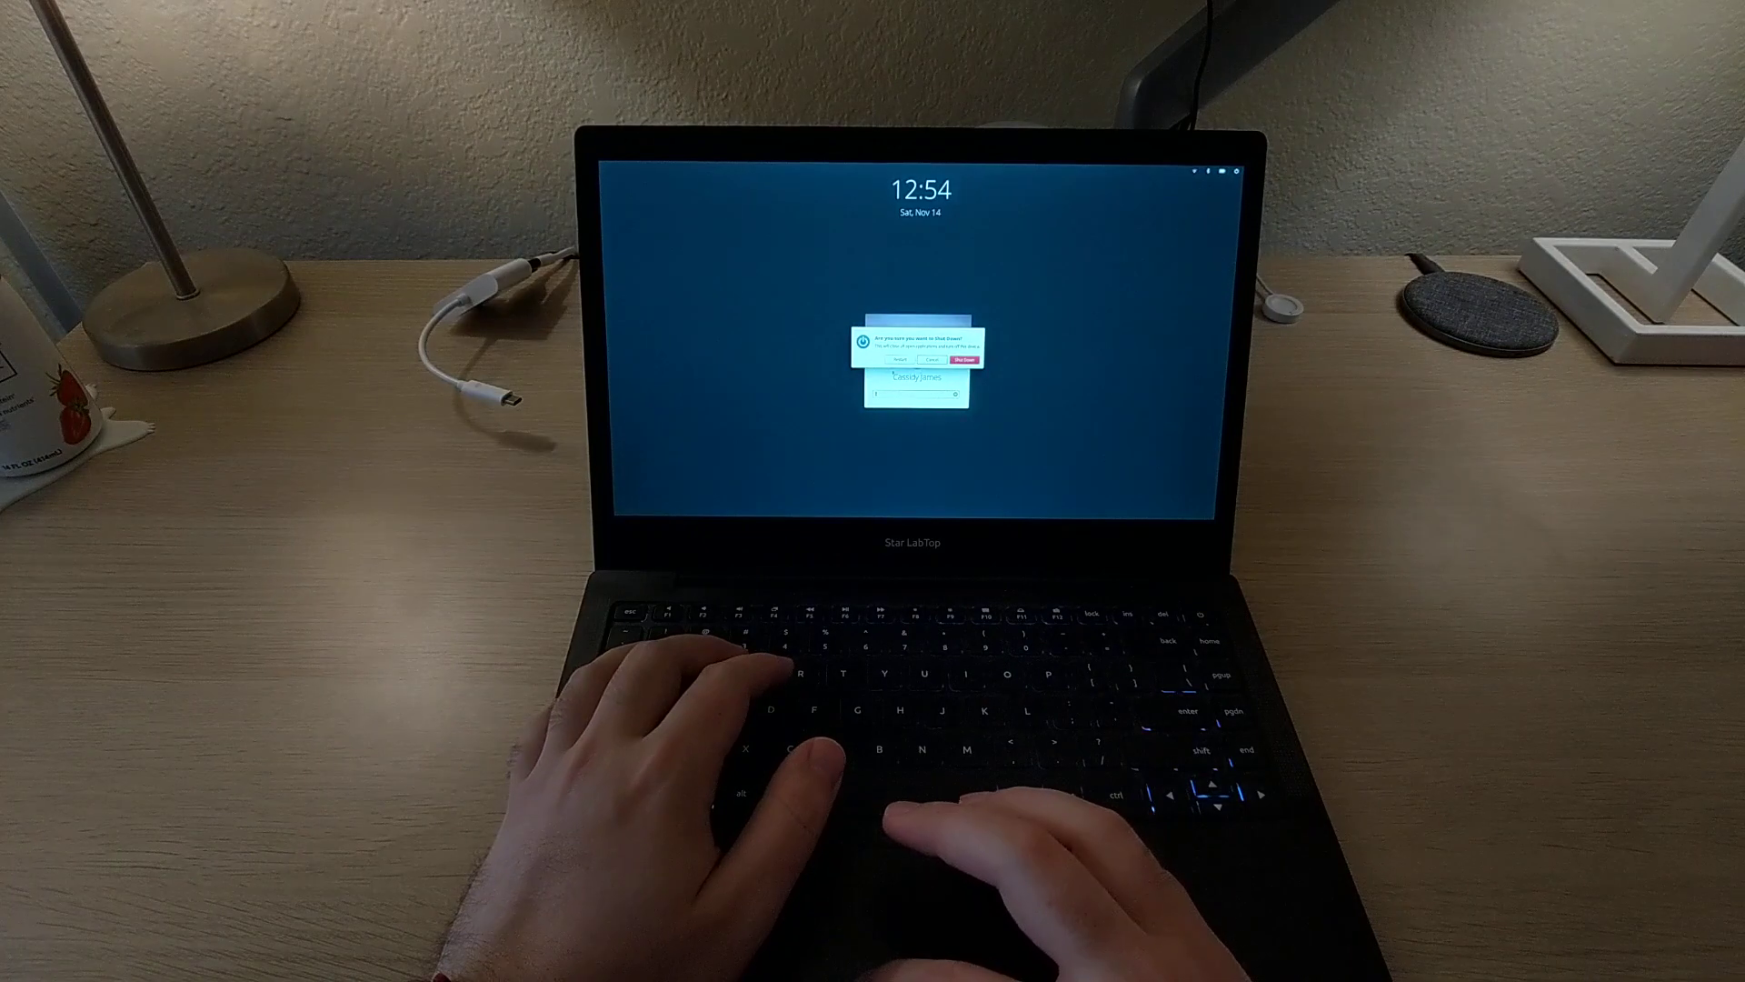
left_click(901, 360)
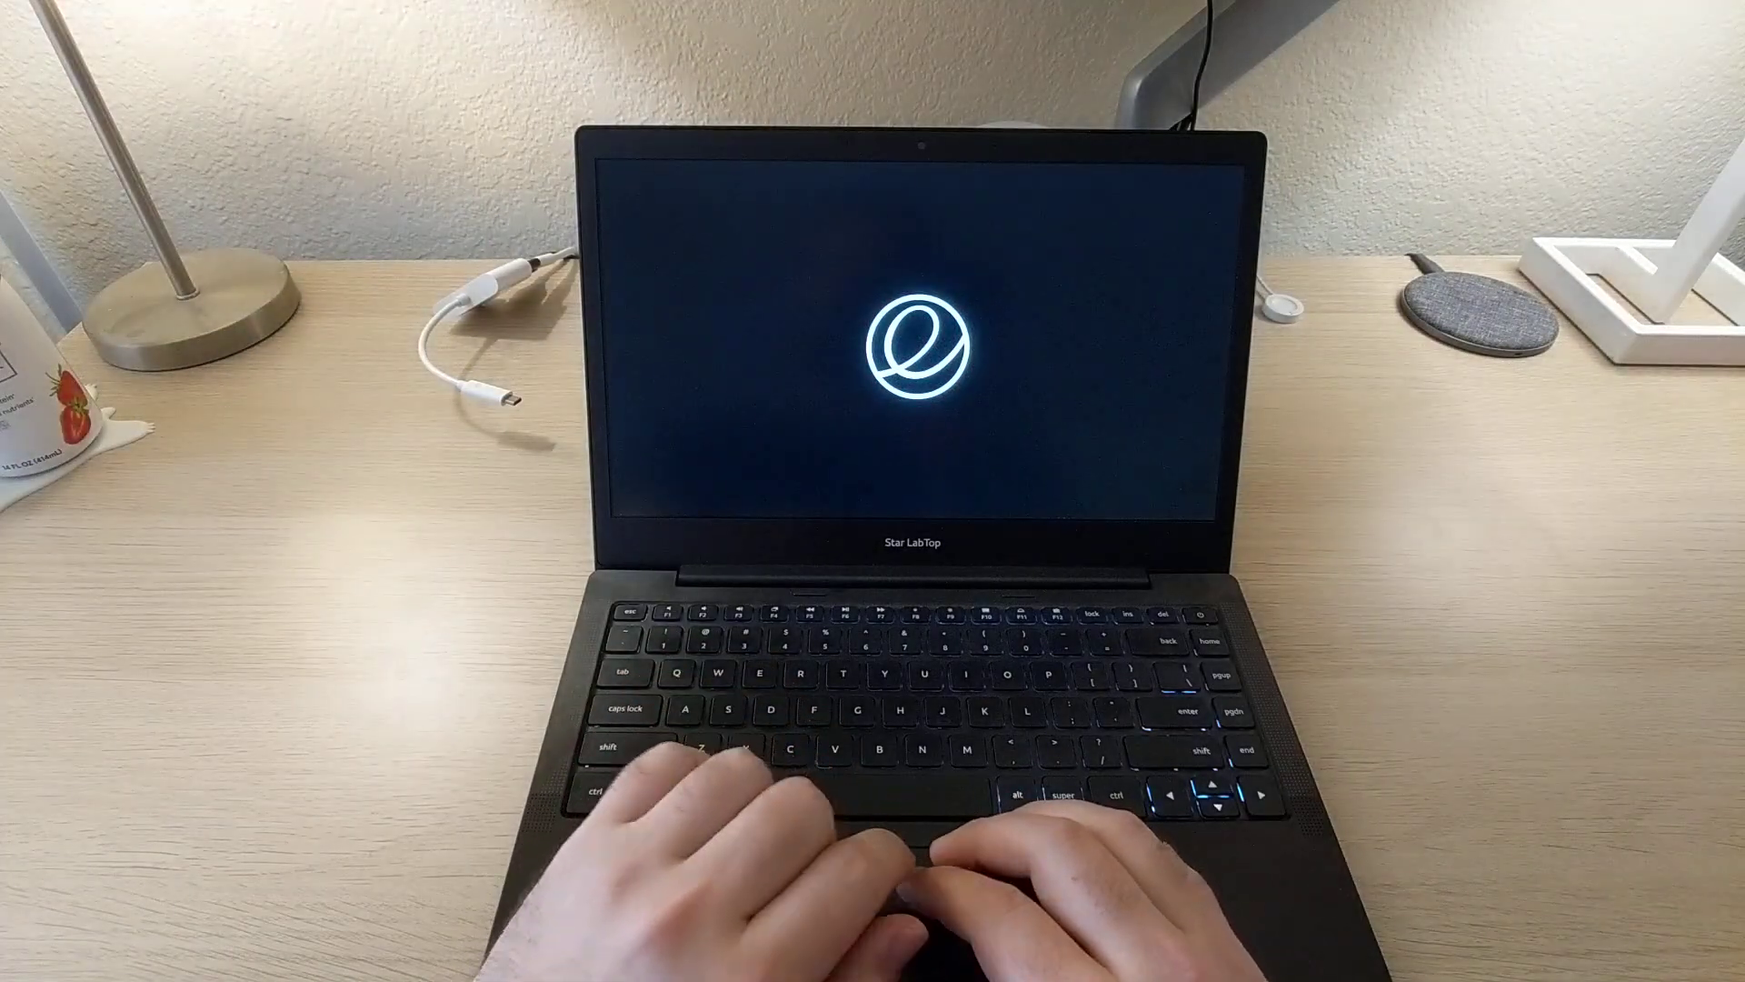